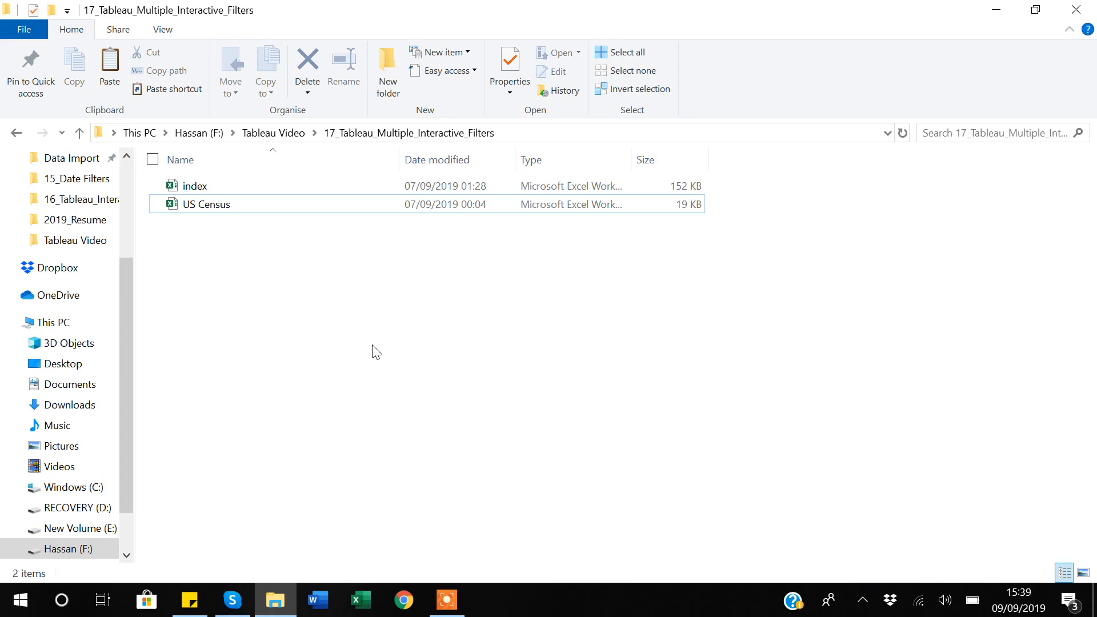
Open the US Census workbook and examine its Country and state columns down to the last row.
left_click(192, 203)
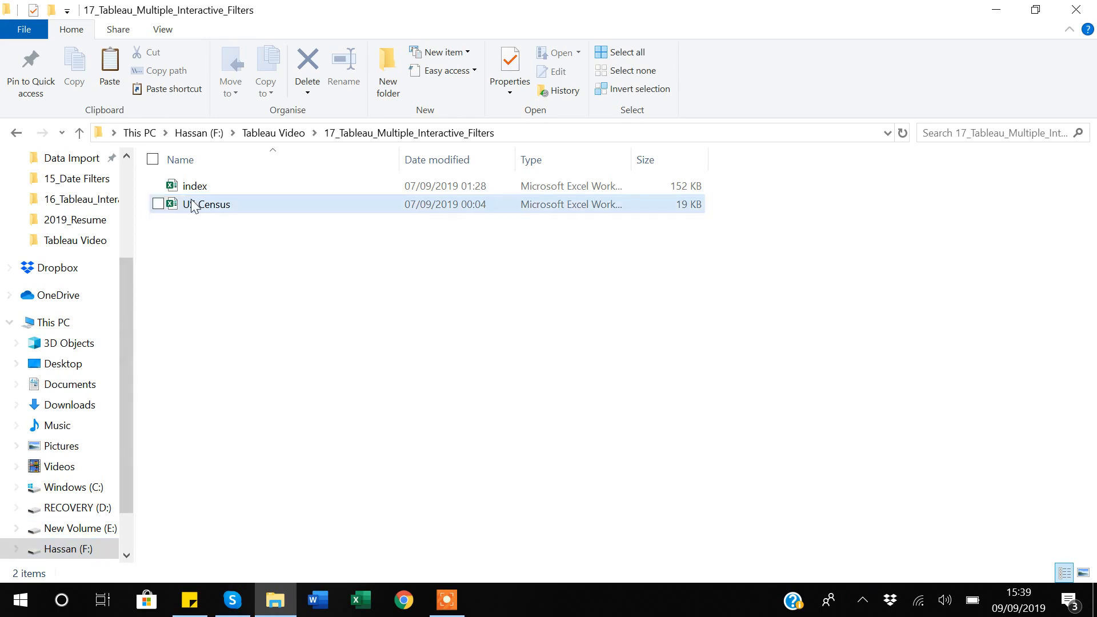
double_click(192, 205)
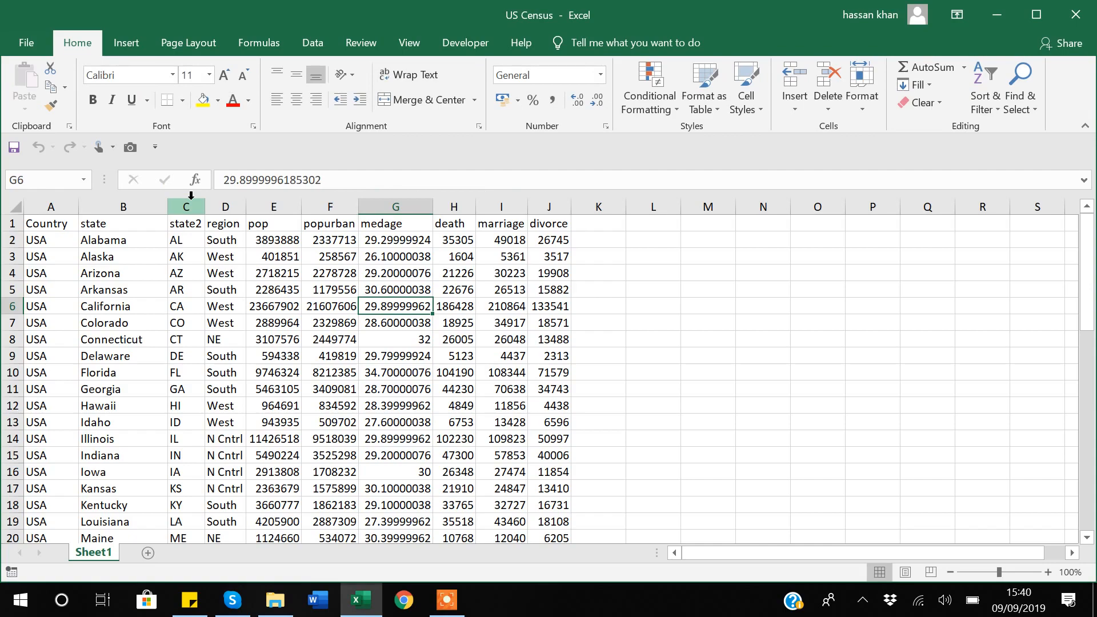
left_click(41, 233)
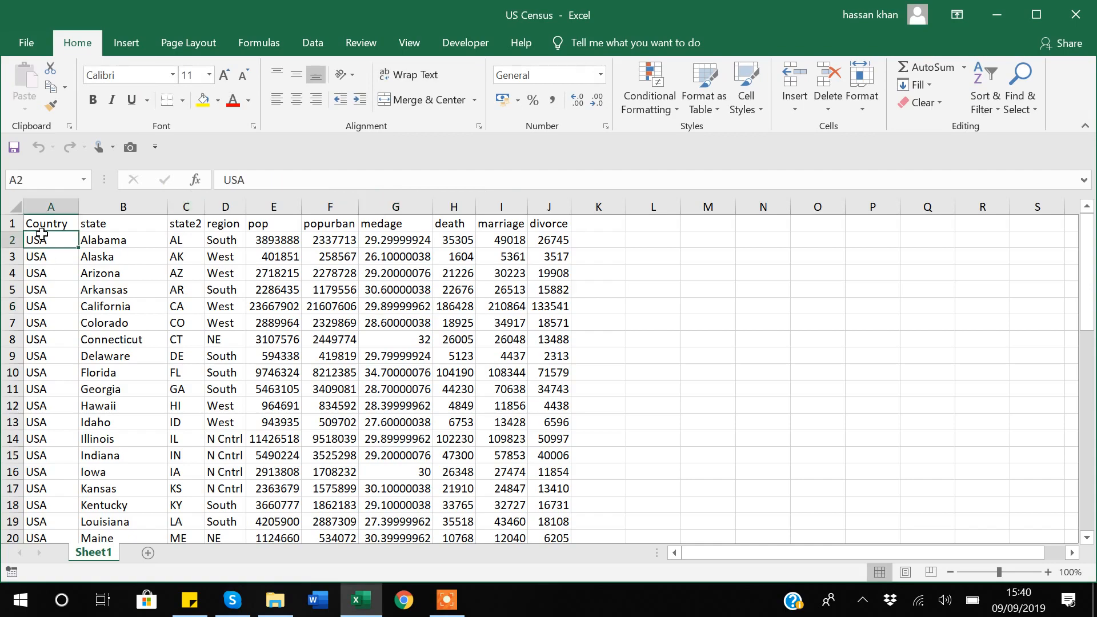
key("ctrl+Down")
key("ctrl+Up")
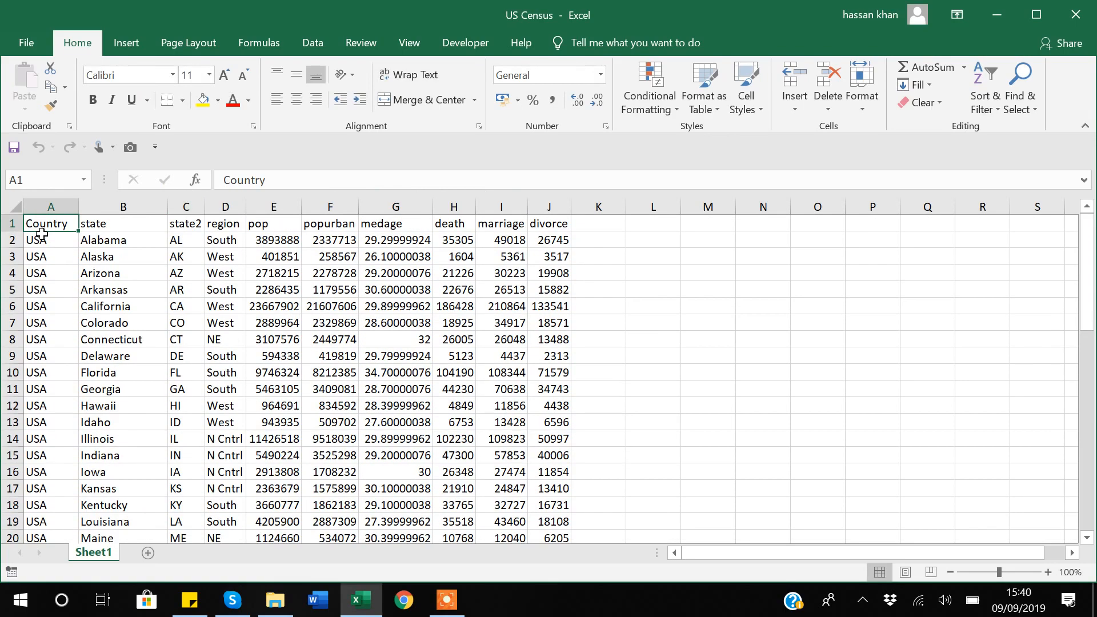
key("Down")
key("Up")
key("Right")
key("Down")
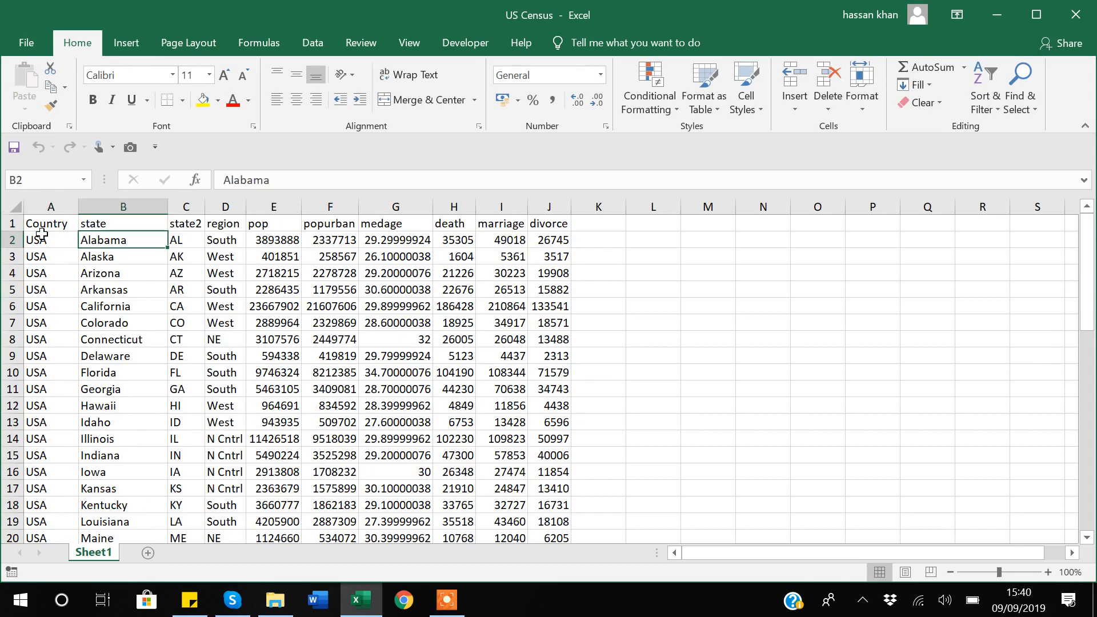
key("Left")
key("Right")
key("Down")
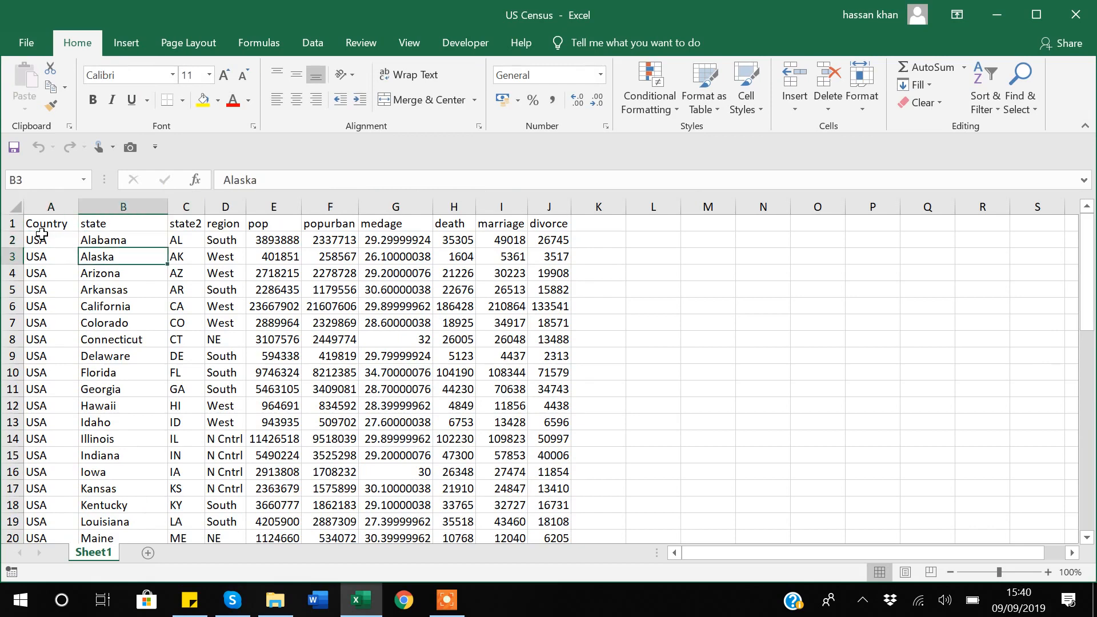
key("Up")
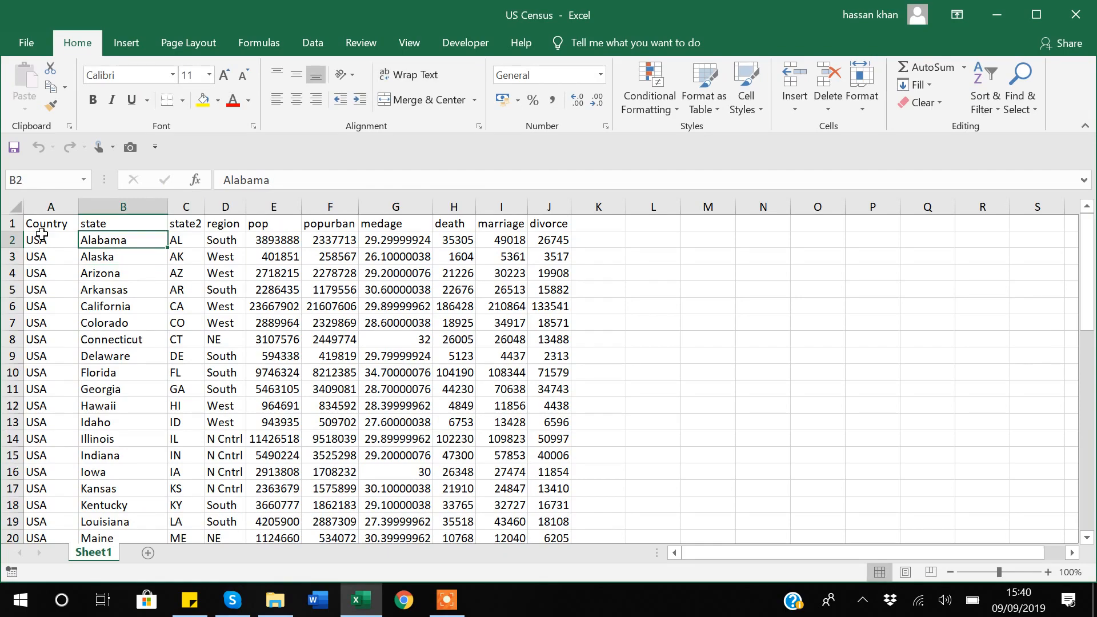
key("Down")
key("Down")
key("Down")
key("ctrl+Down")
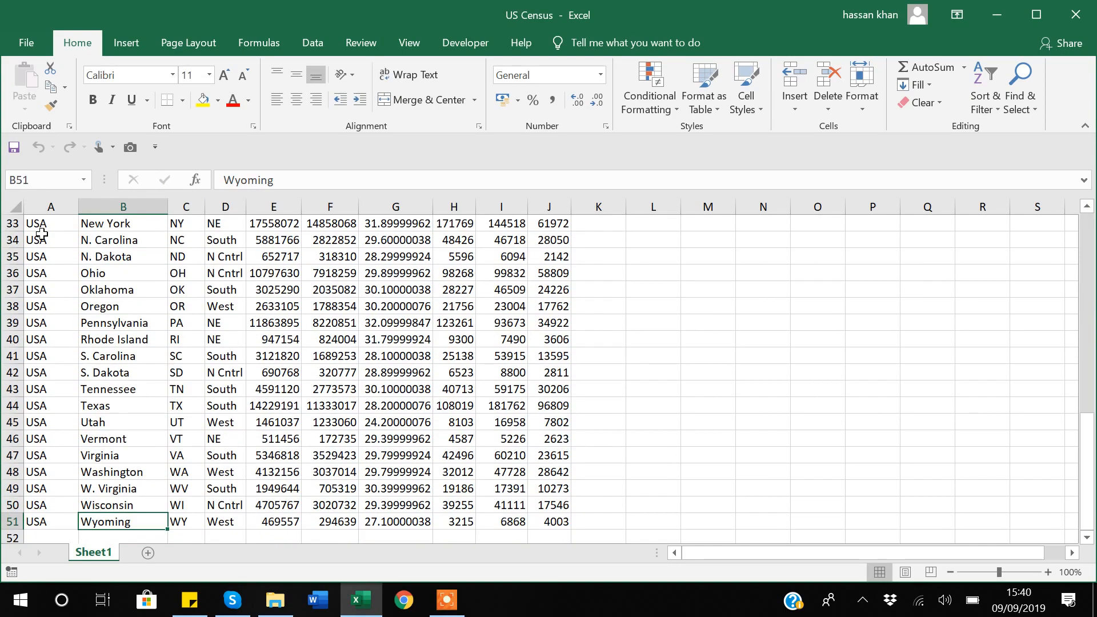
key("ctrl+Up")
Examine the remaining census columns from state2 and region through to divorce, and close the workbook.
key("Right")
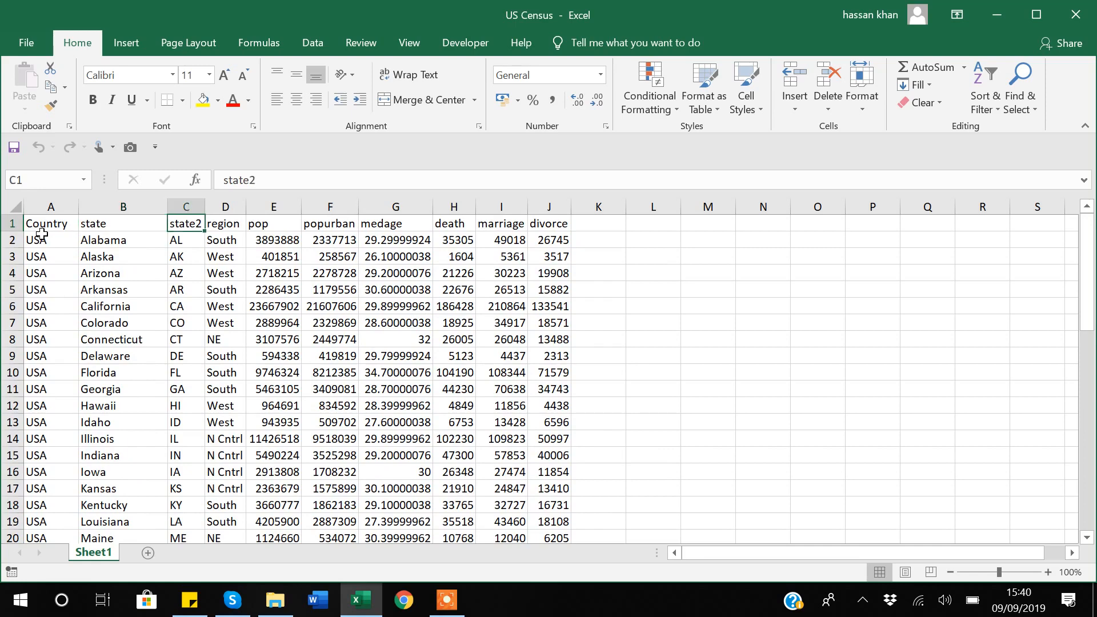
key("Right")
key("Left")
key("Right")
key("Down")
key("Down")
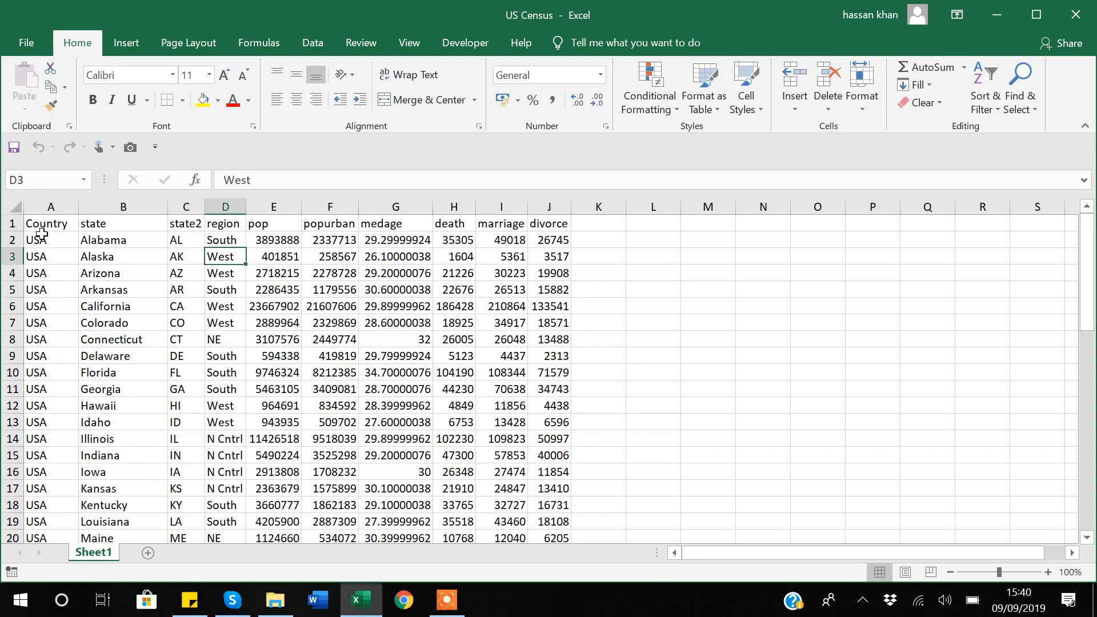
key("Up")
key("Up")
key("Down")
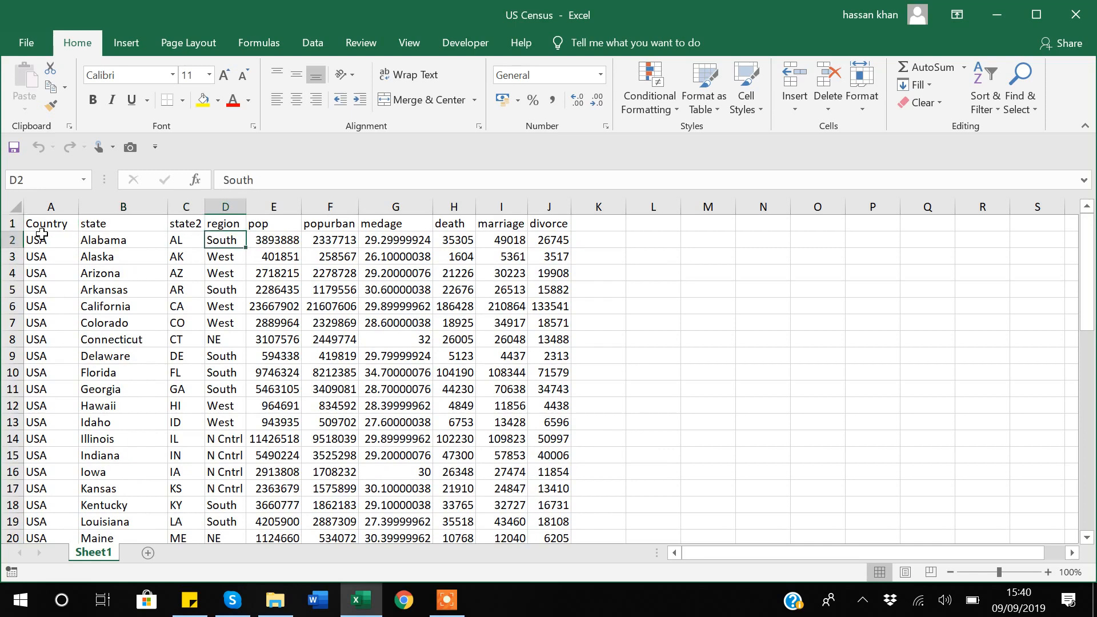
key("Up")
key("Right")
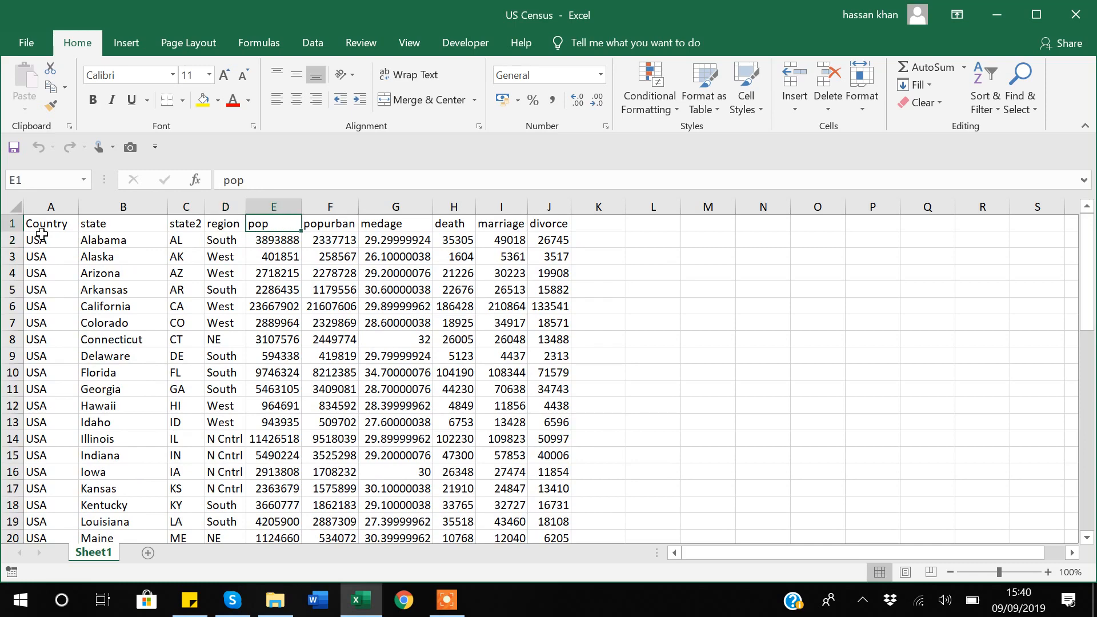
key("Right")
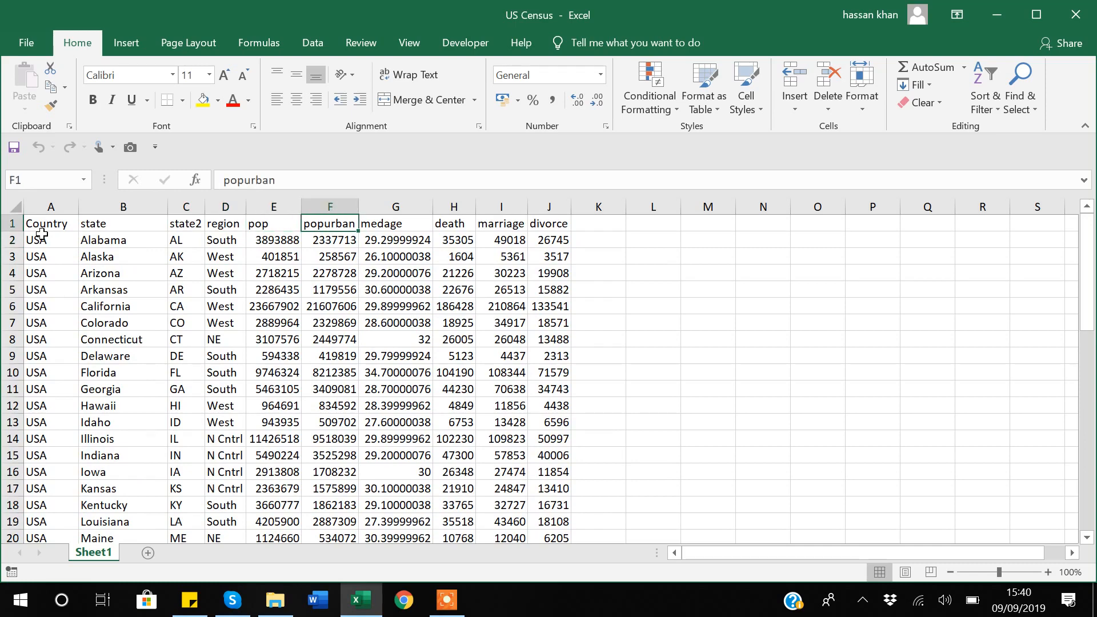
key("Right")
key("Right")
key("Right")
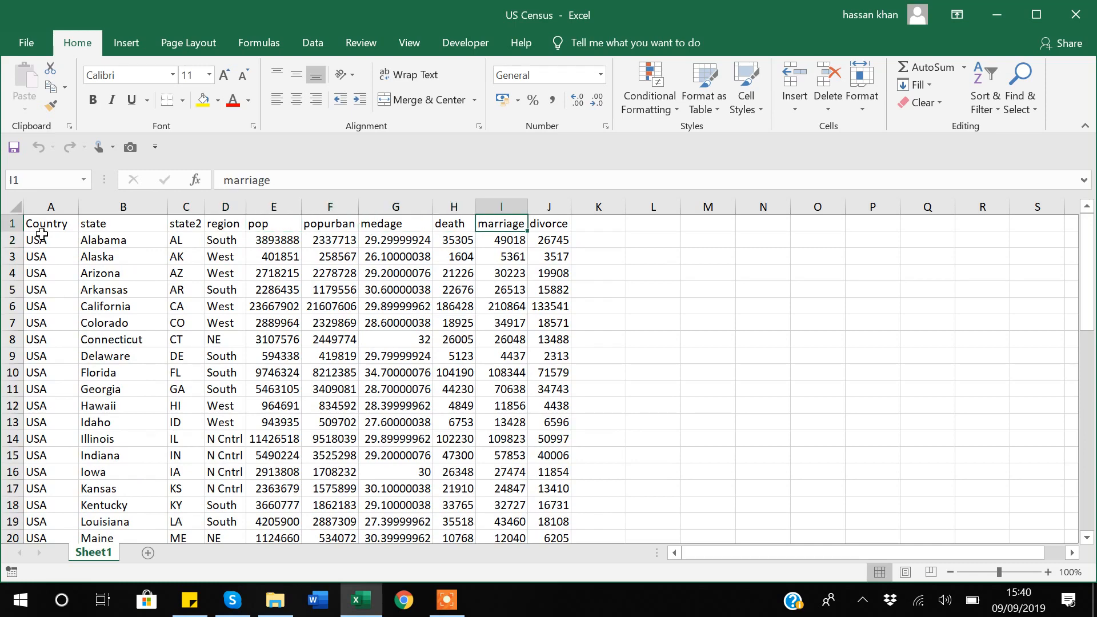
key("Right")
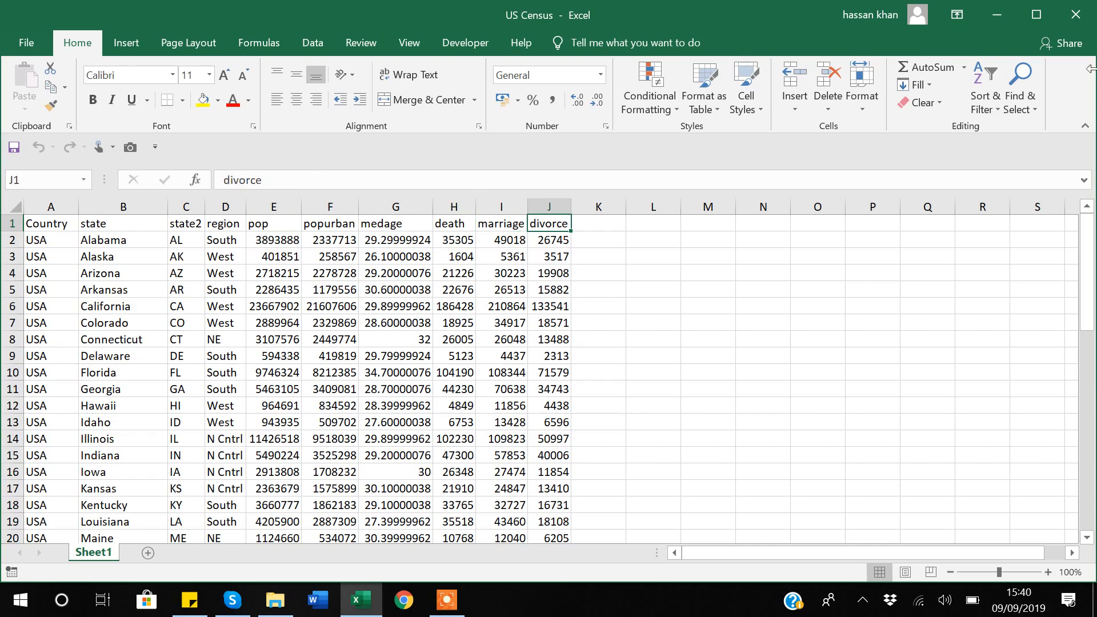
left_click(1076, 19)
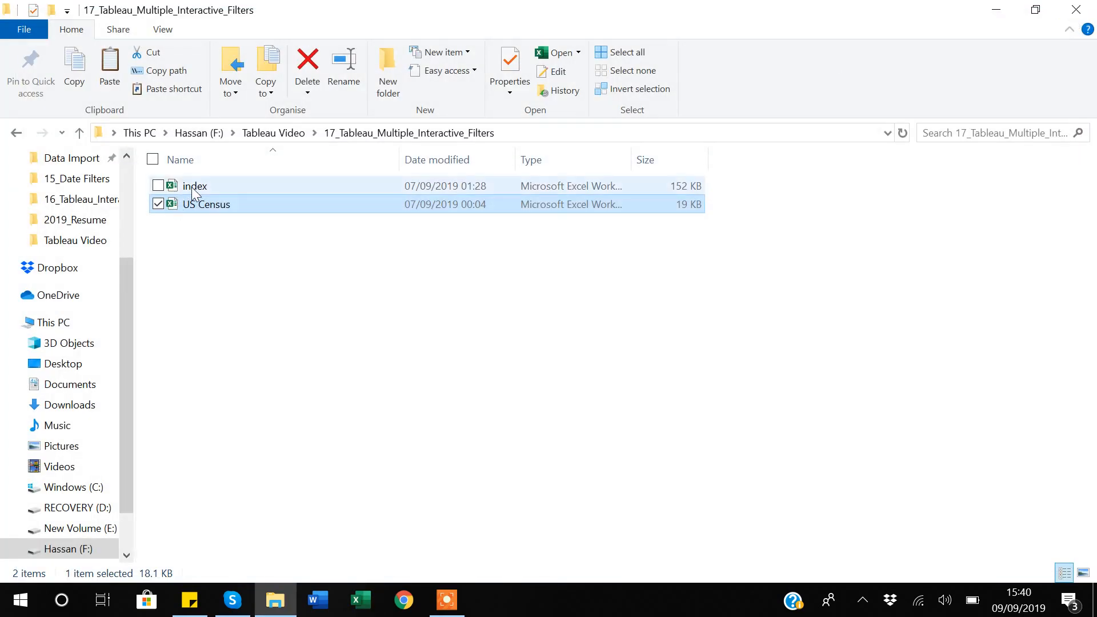
Open the index workbook and examine its Index and Date columns.
left_click(192, 188)
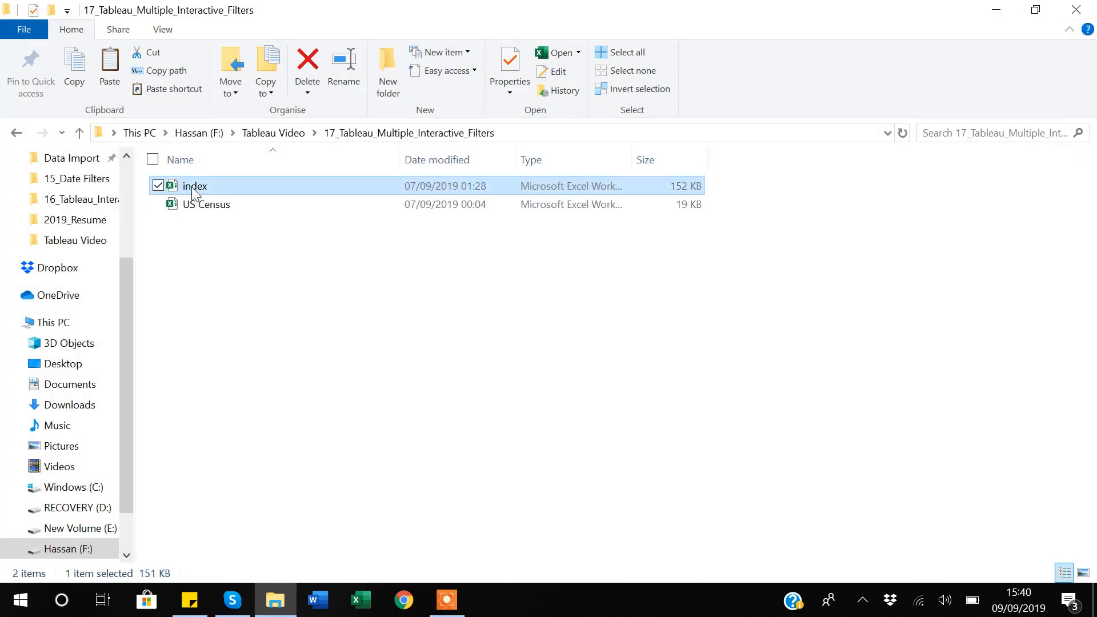
double_click(192, 189)
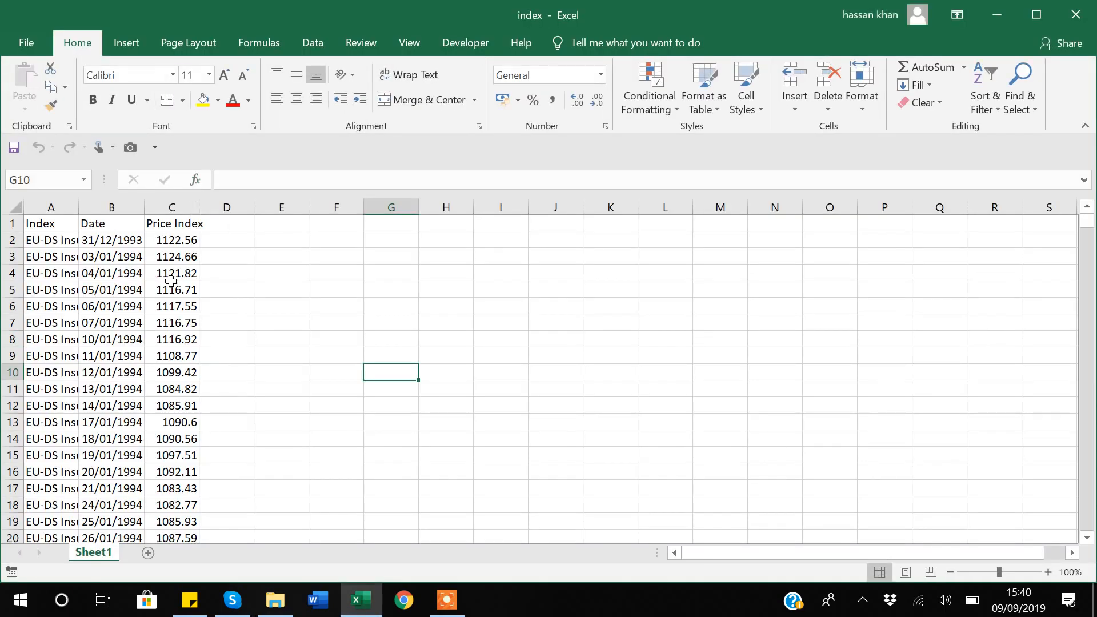
left_click(48, 224)
key("Down")
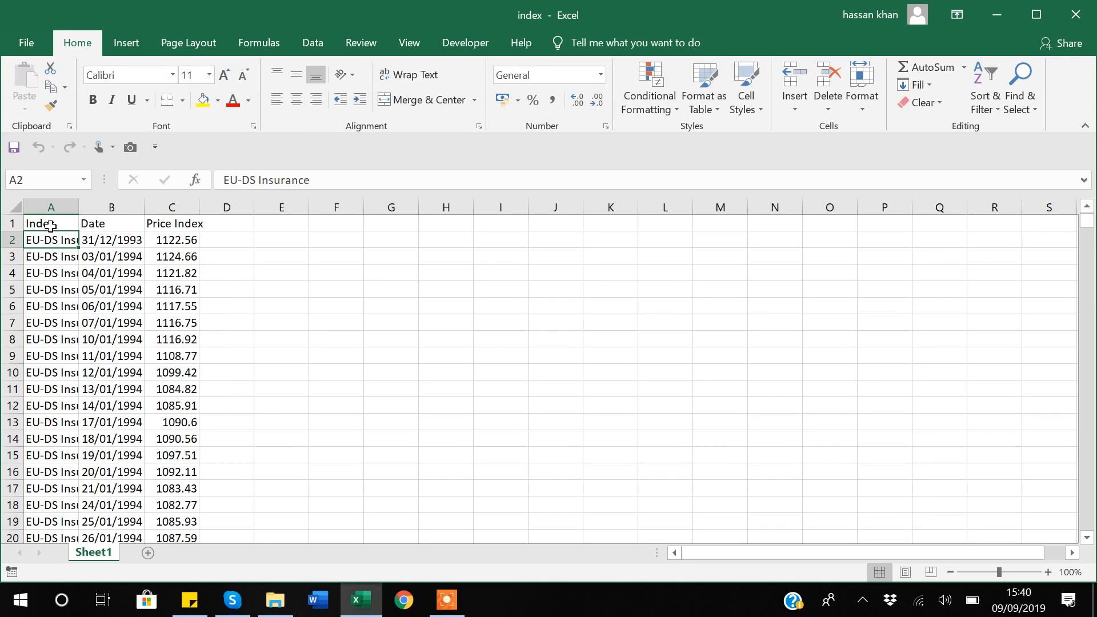
key("Up")
key("Right")
key("Down")
key("Down")
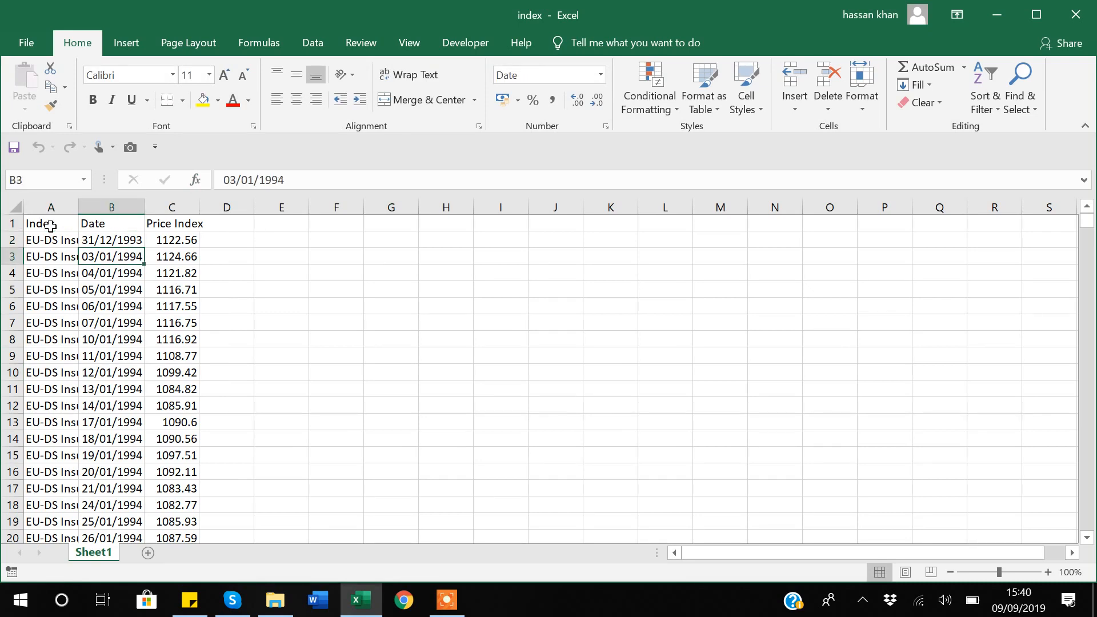
key("Up")
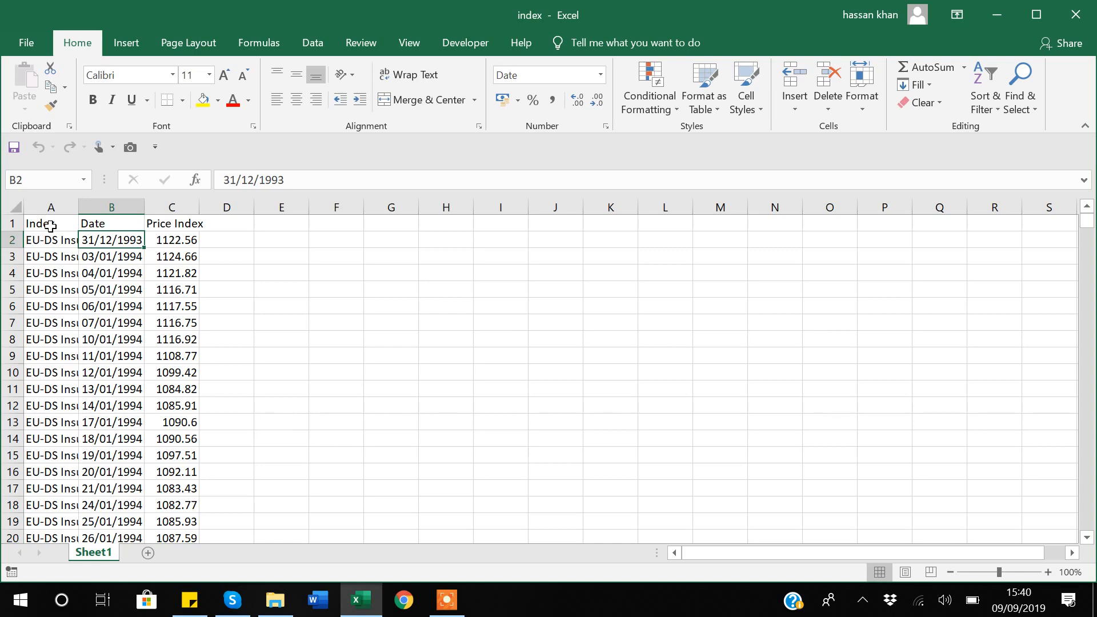
key("Down")
key("Down")
key("Down")
key("Down")
key("Up")
key("Up")
key("Up")
key("Up")
Check the Price Index column and close the index workbook.
key("Right")
key("Up")
key("Down")
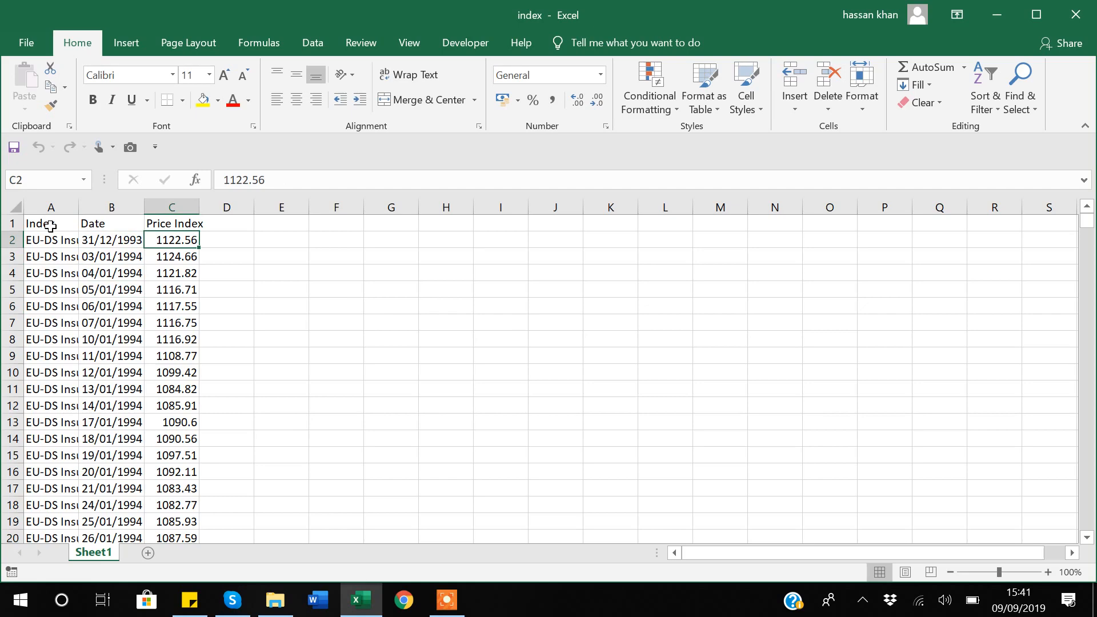
left_click(1085, 22)
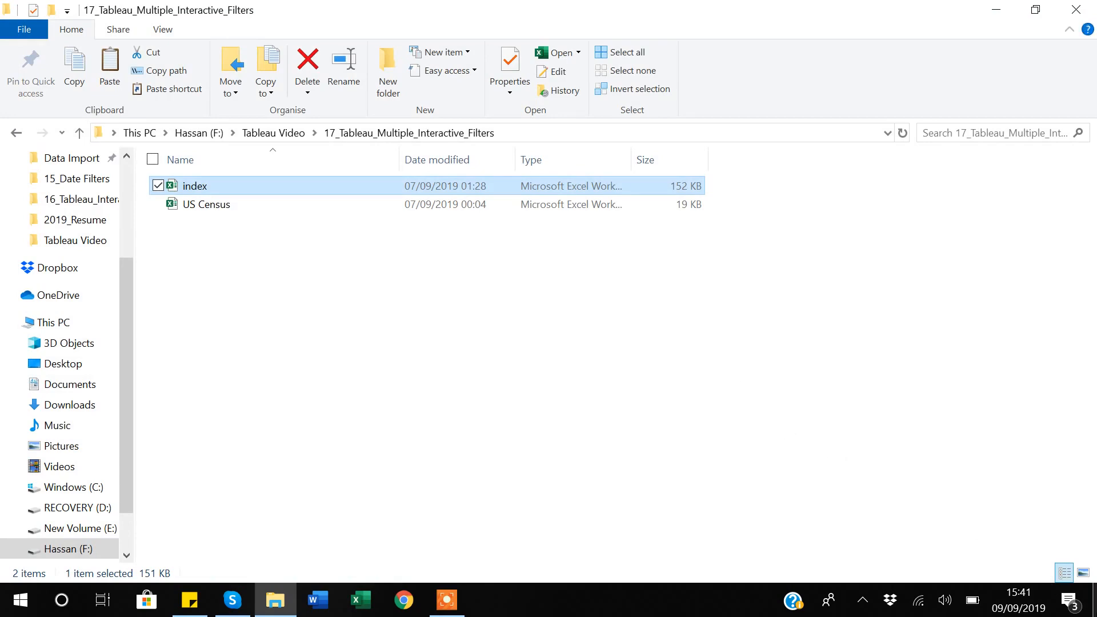
Launch Tableau Public from the desktop and connect to the US Census Excel workbook.
left_click(1094, 600)
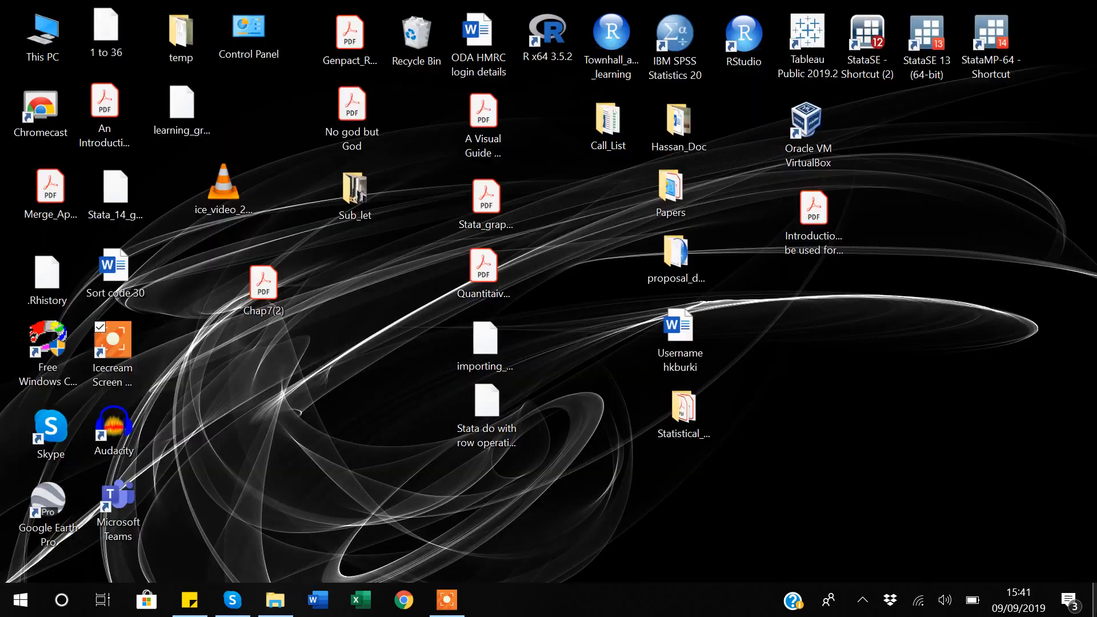
left_click(807, 39)
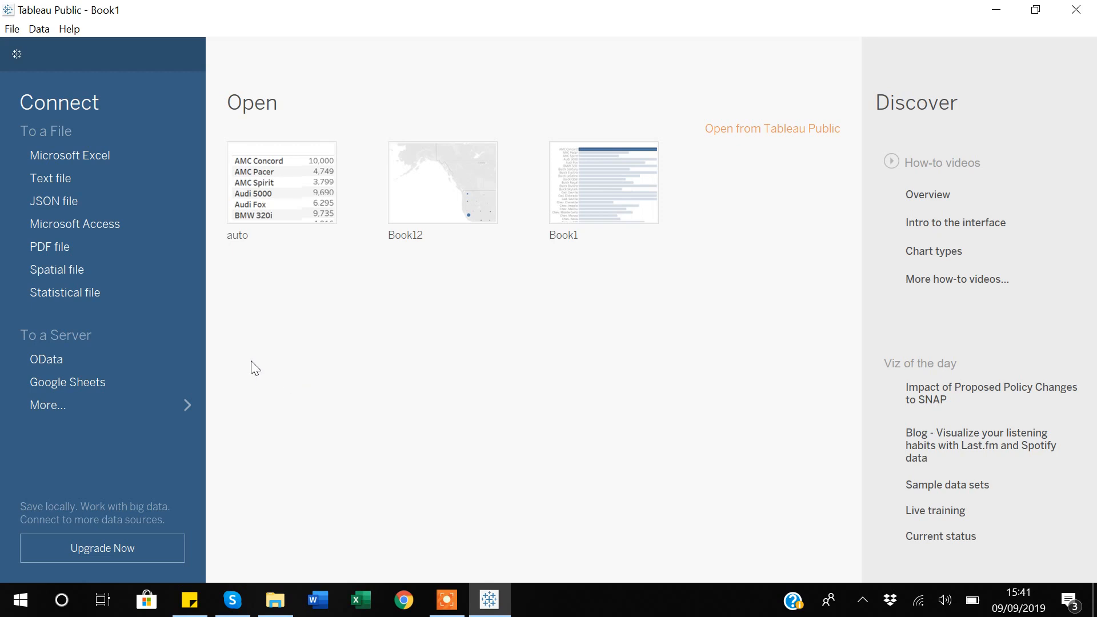
left_click(66, 155)
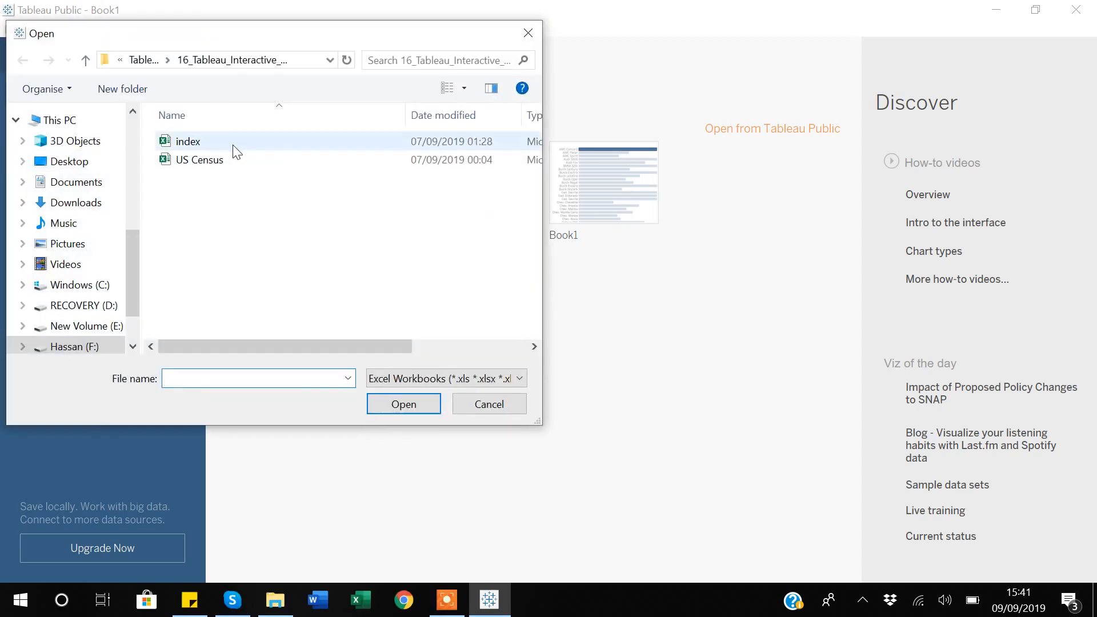
left_click(198, 165)
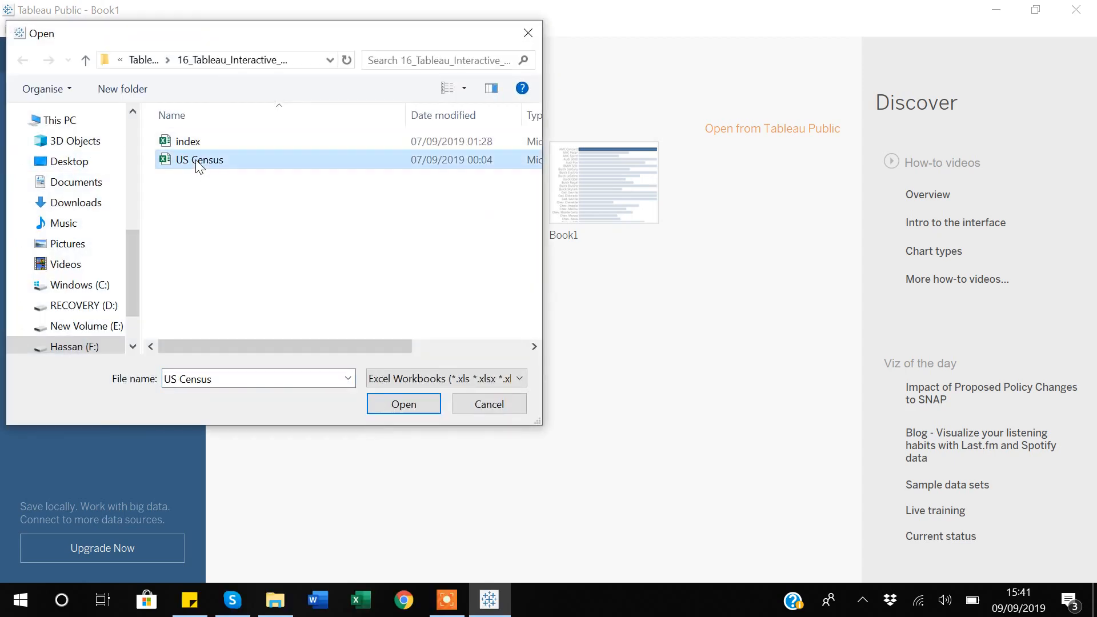
left_click(418, 409)
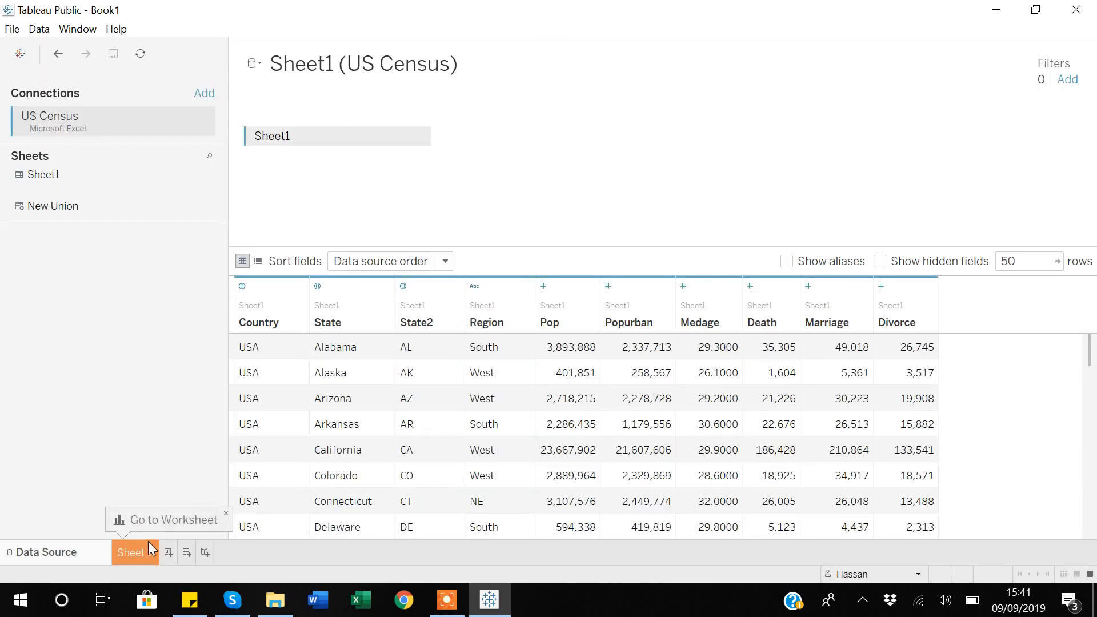
On Sheet 1, build a map plotting Country and State, and size its marks by Pop.
left_click(145, 549)
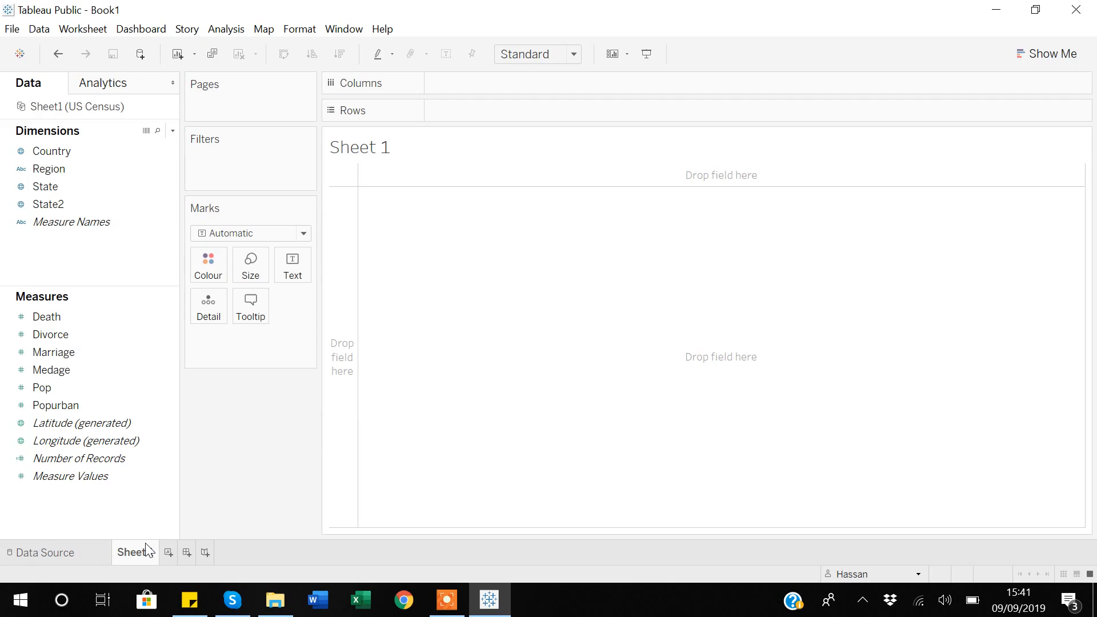
left_click(49, 152)
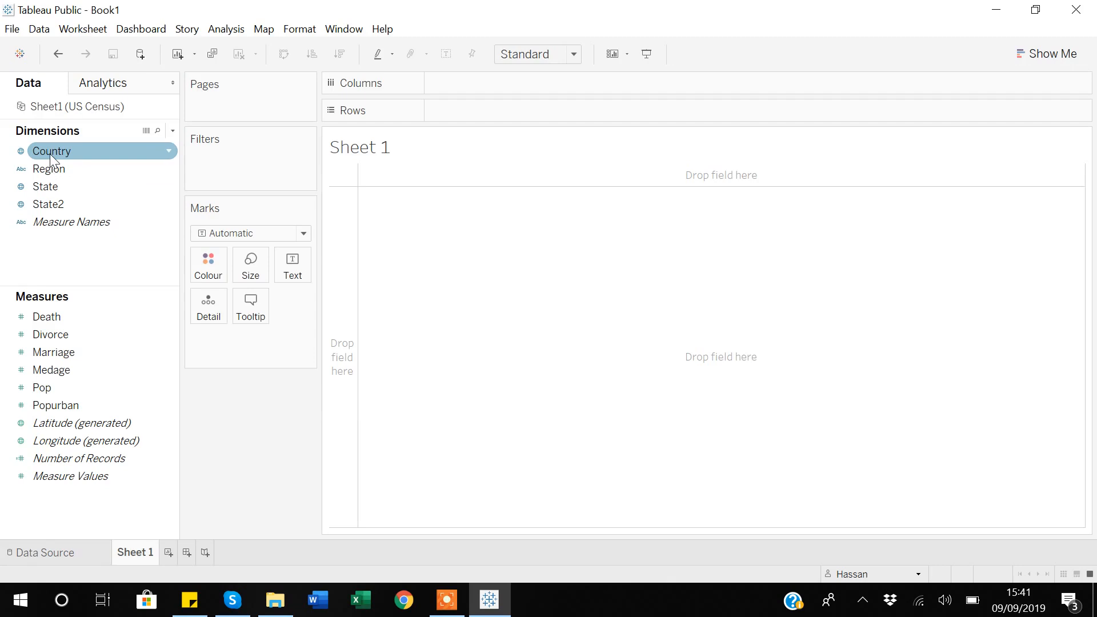
left_click(45, 153)
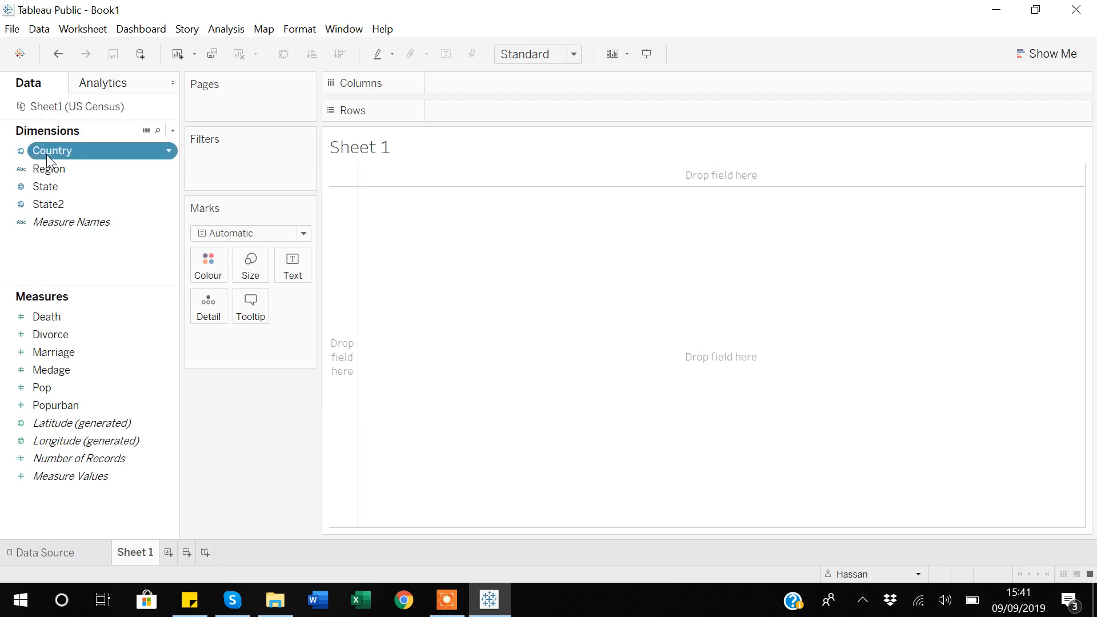
double_click(47, 153)
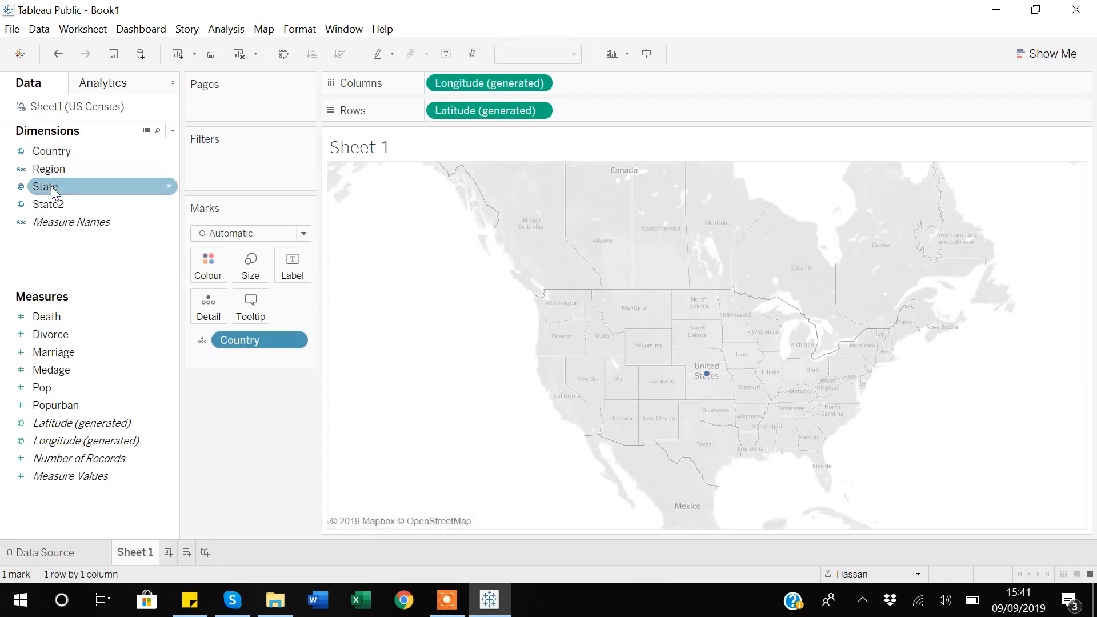
double_click(51, 187)
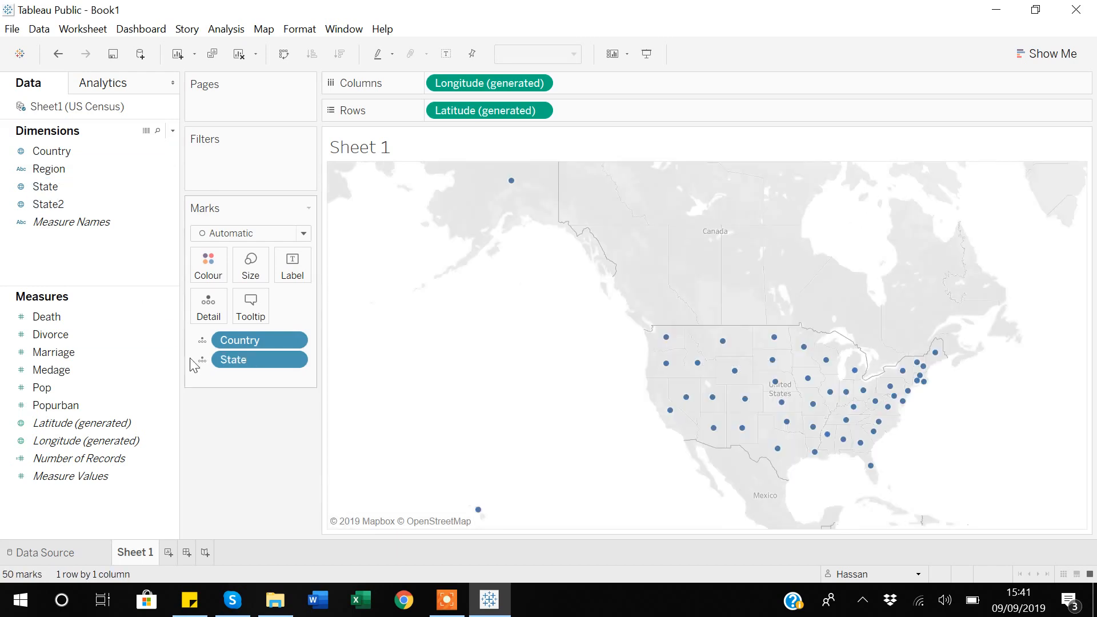
left_click_drag(61, 390, 251, 275)
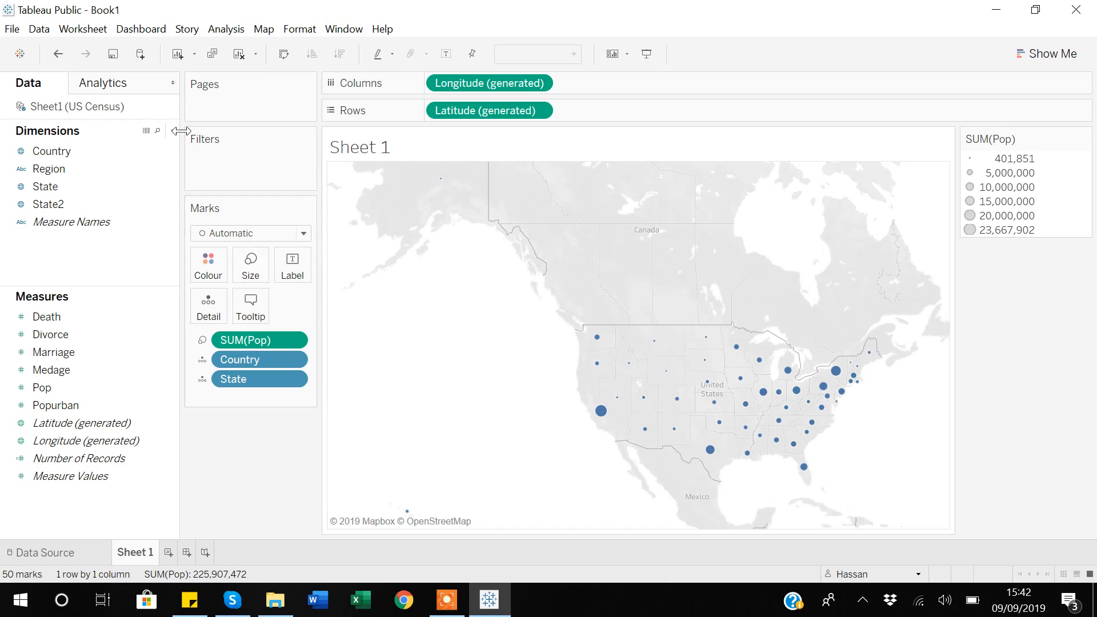
left_click(80, 170)
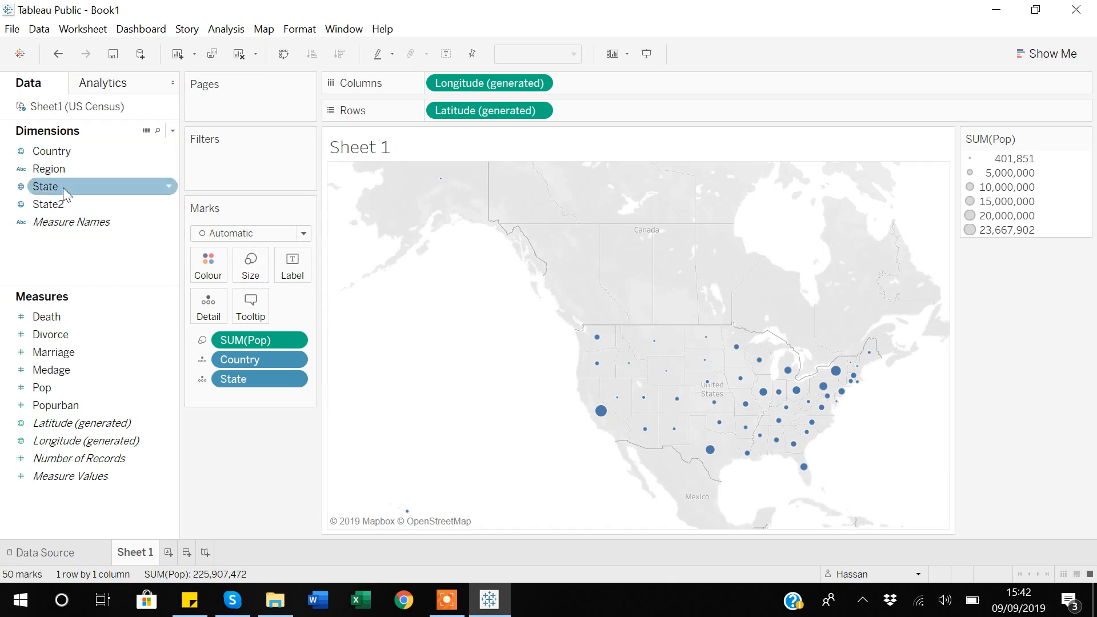
Show interactive filters for the State and Region dimensions on Sheet 1.
right_click(169, 189)
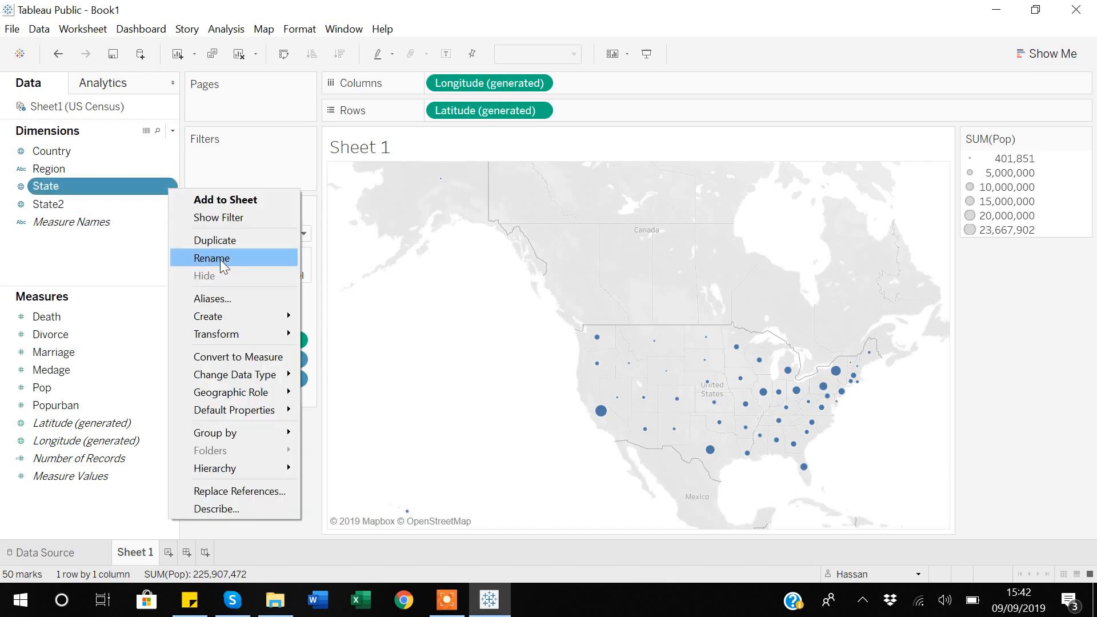
left_click(220, 223)
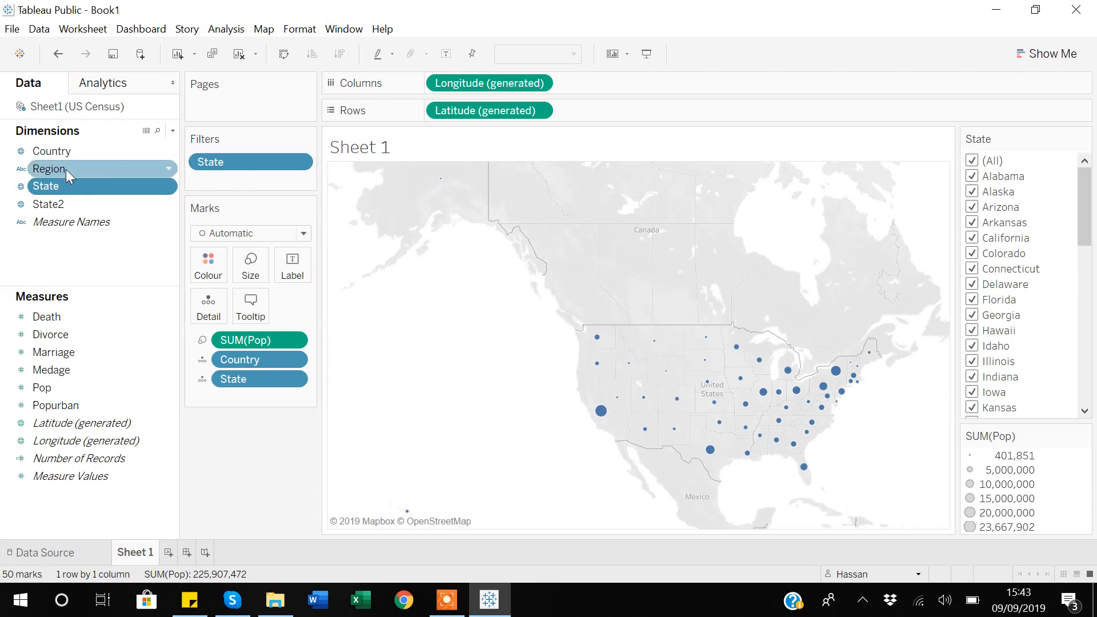
left_click(165, 169)
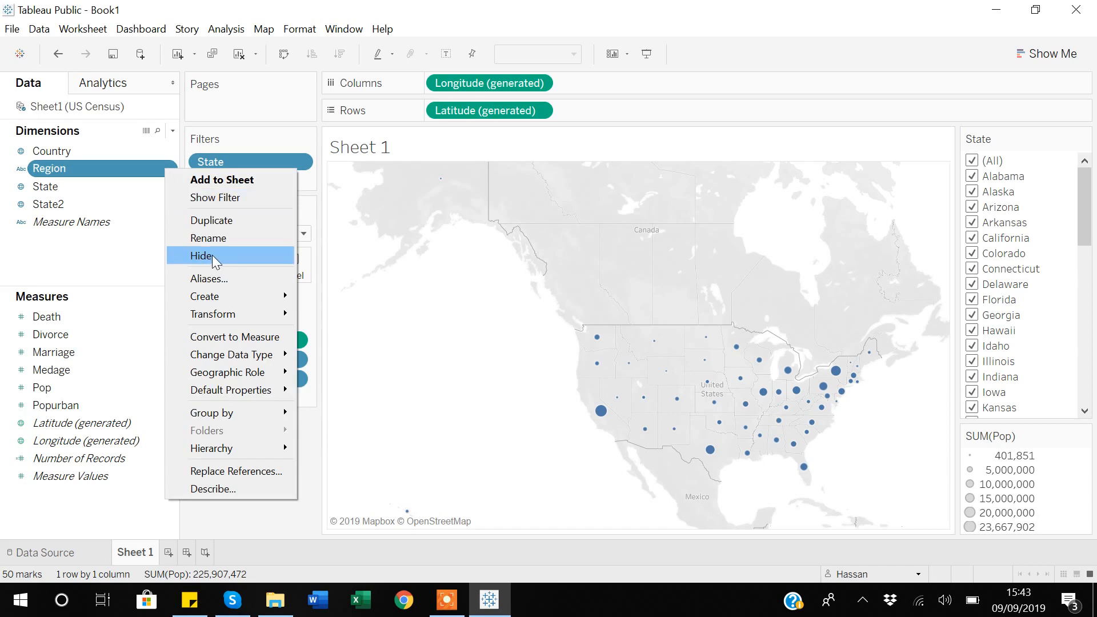
left_click(222, 198)
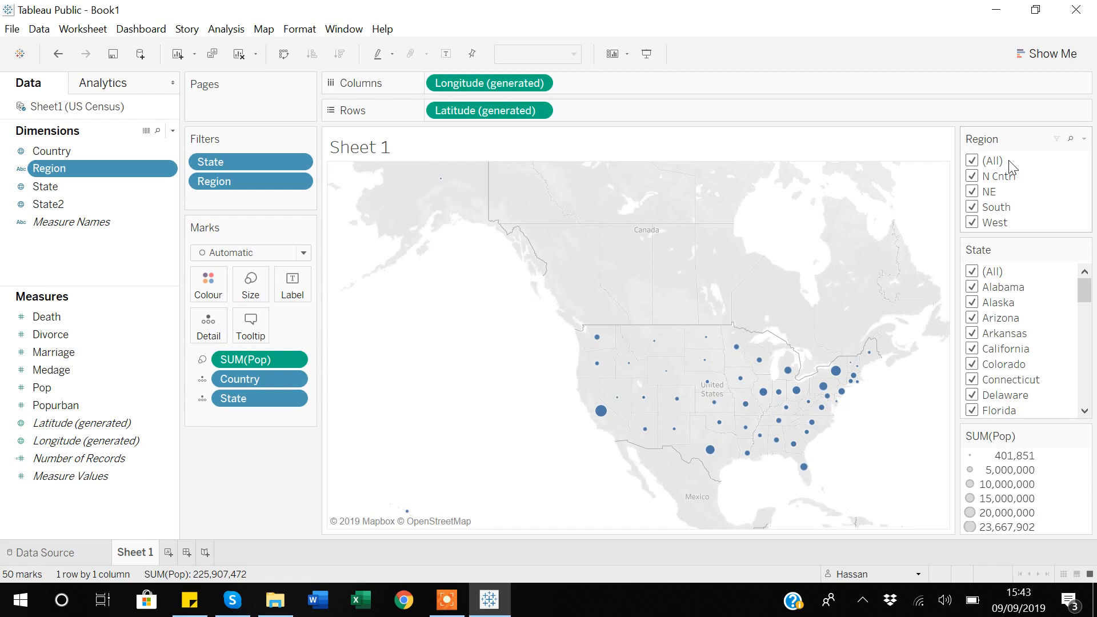
Toggle all regions off and on, restrict the Region filter to N Cntrl, and look through the State filter's list.
left_click(972, 161)
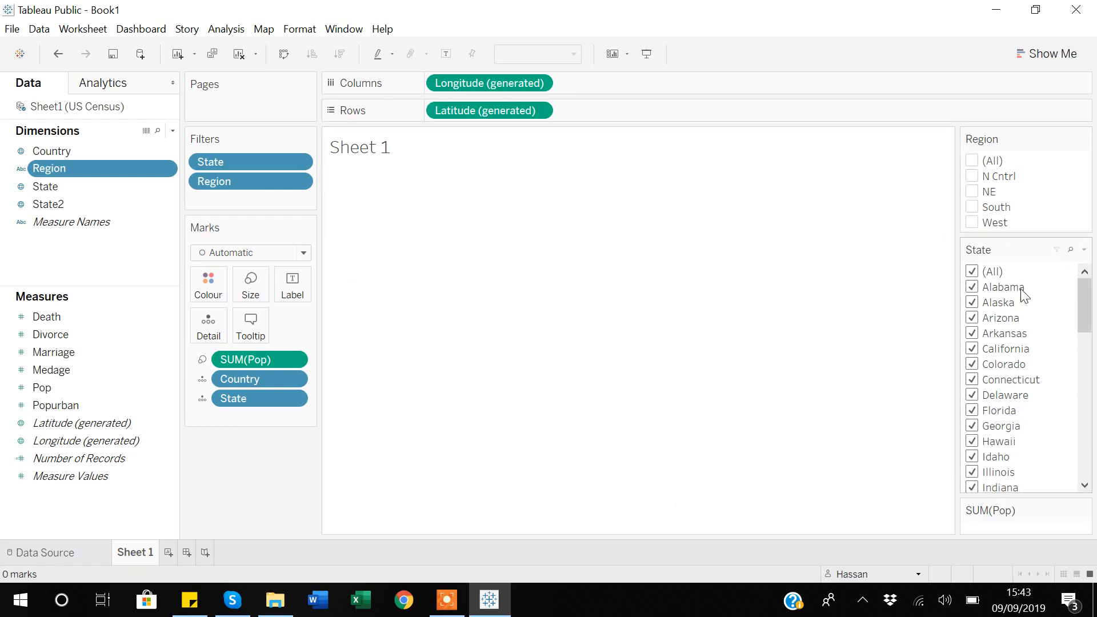
left_click(973, 161)
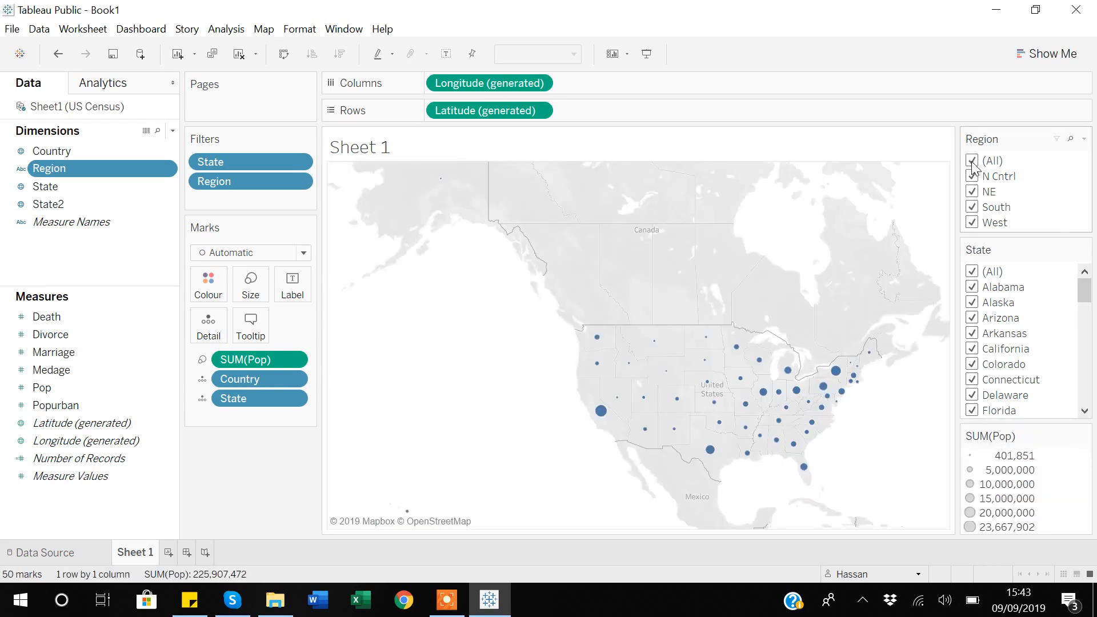
left_click(972, 162)
left_click(972, 176)
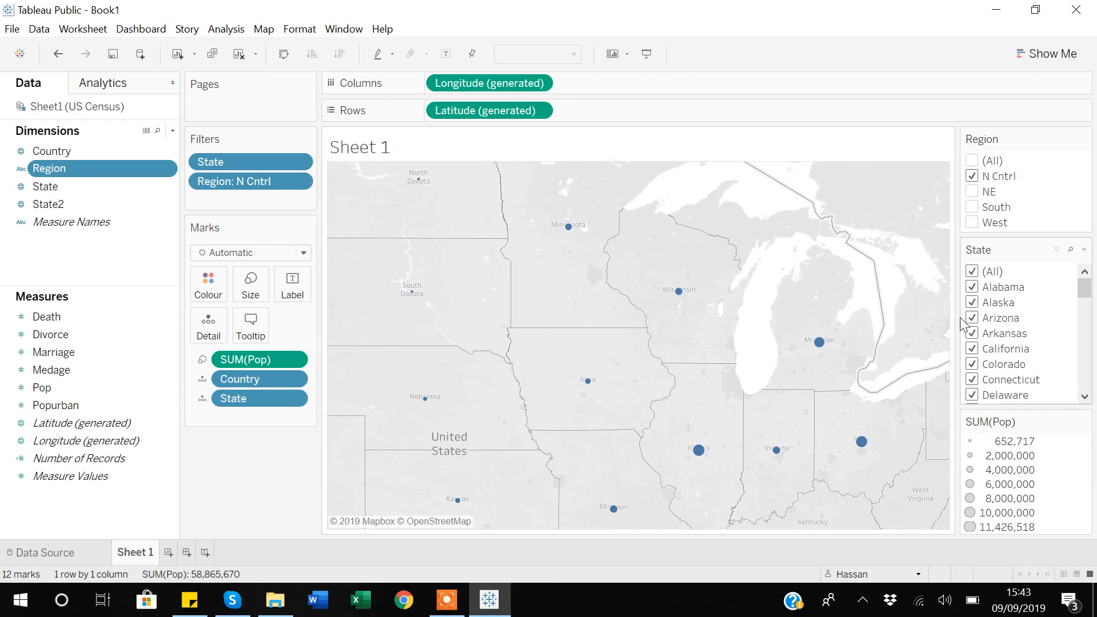
scroll(1006, 320, "down", 14)
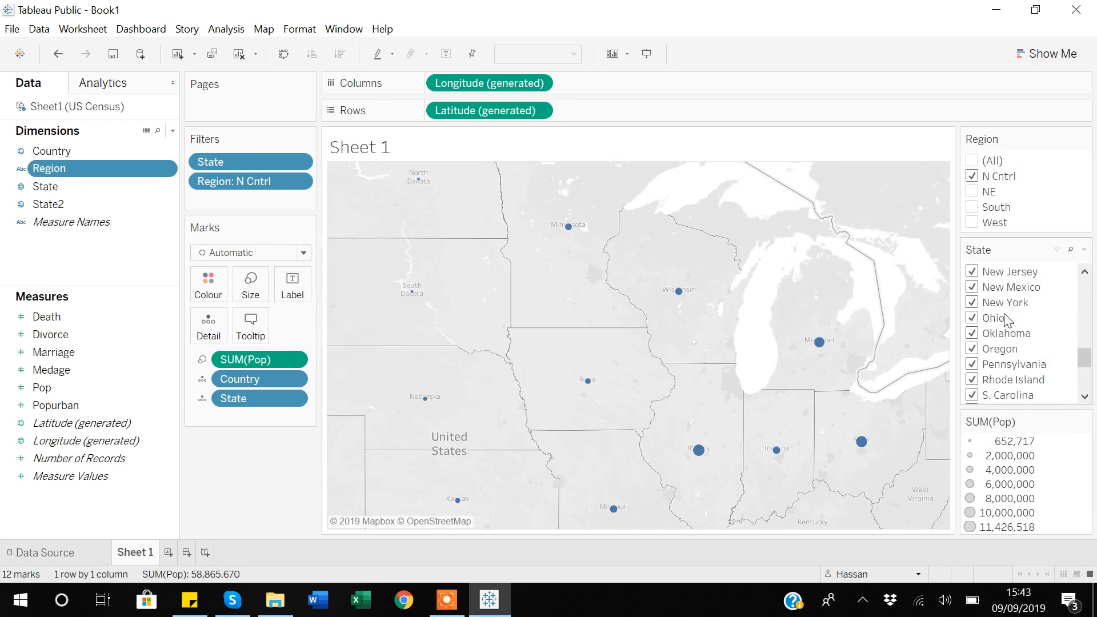
scroll(1006, 320, "up", 12)
scroll(1006, 320, "up", 3)
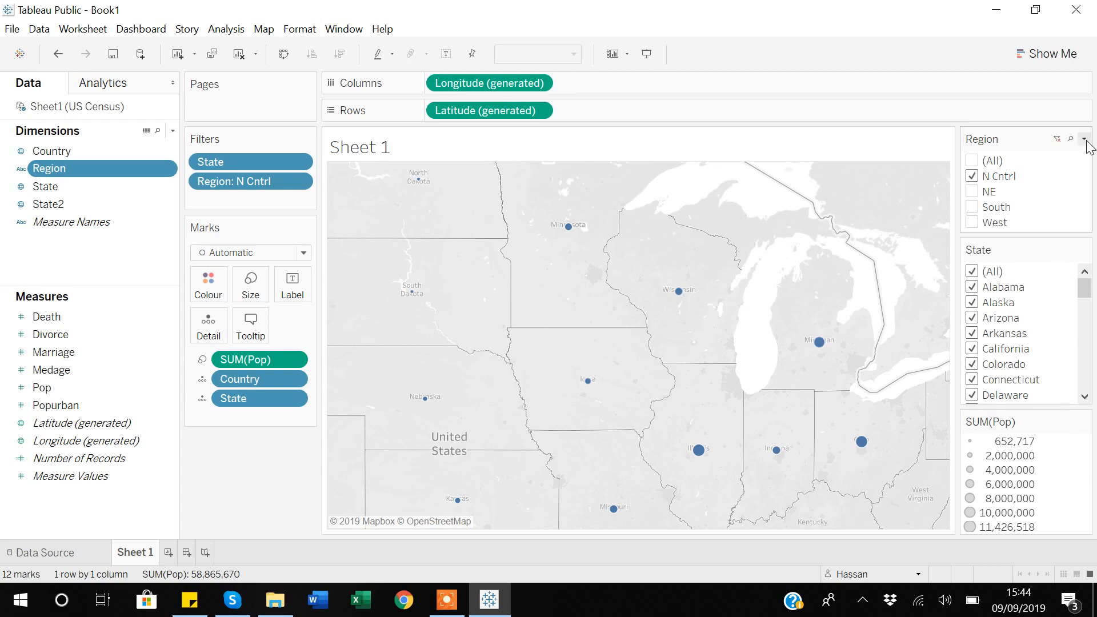
Set the Region and State filters to show Only Relevant Values, and check the State filter's list.
left_click(1084, 141)
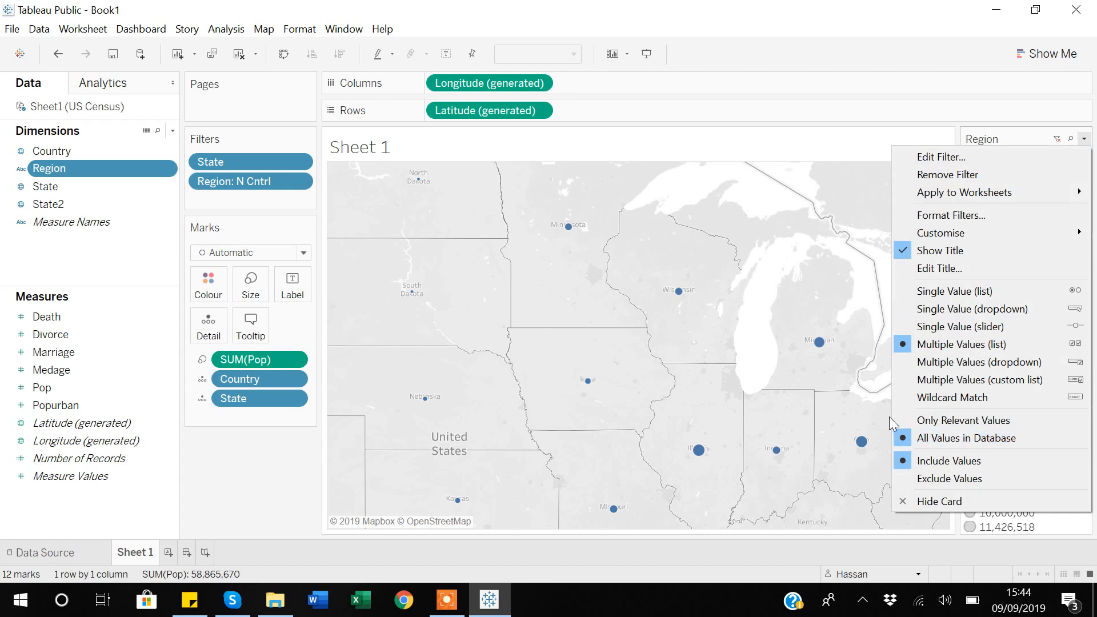
left_click(903, 419)
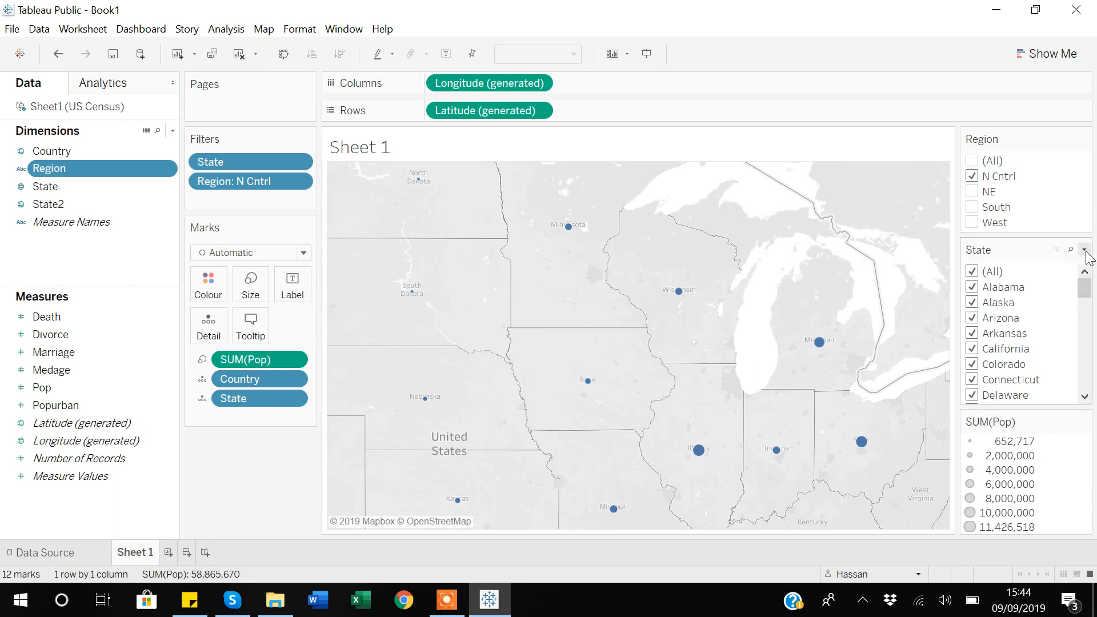
left_click(1085, 252)
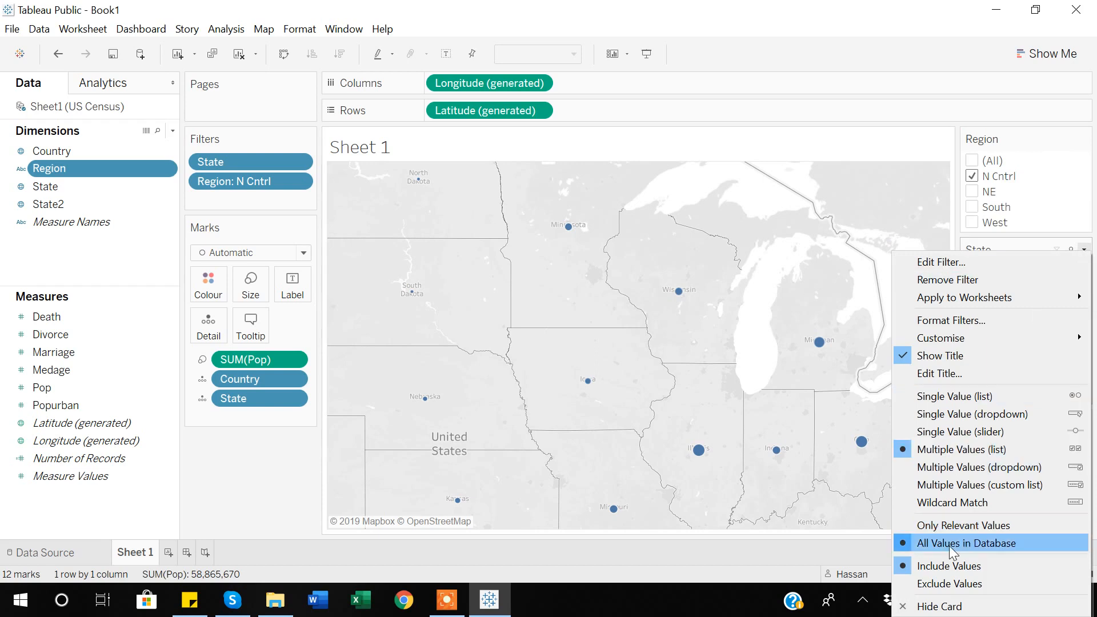
left_click(902, 522)
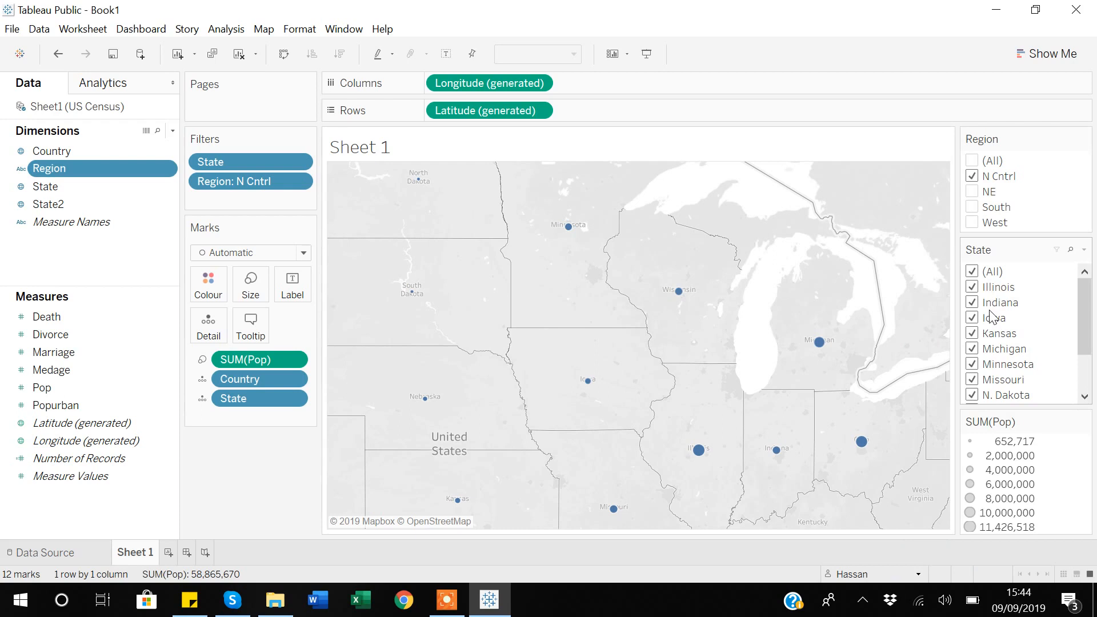
scroll(992, 318, "down", 2)
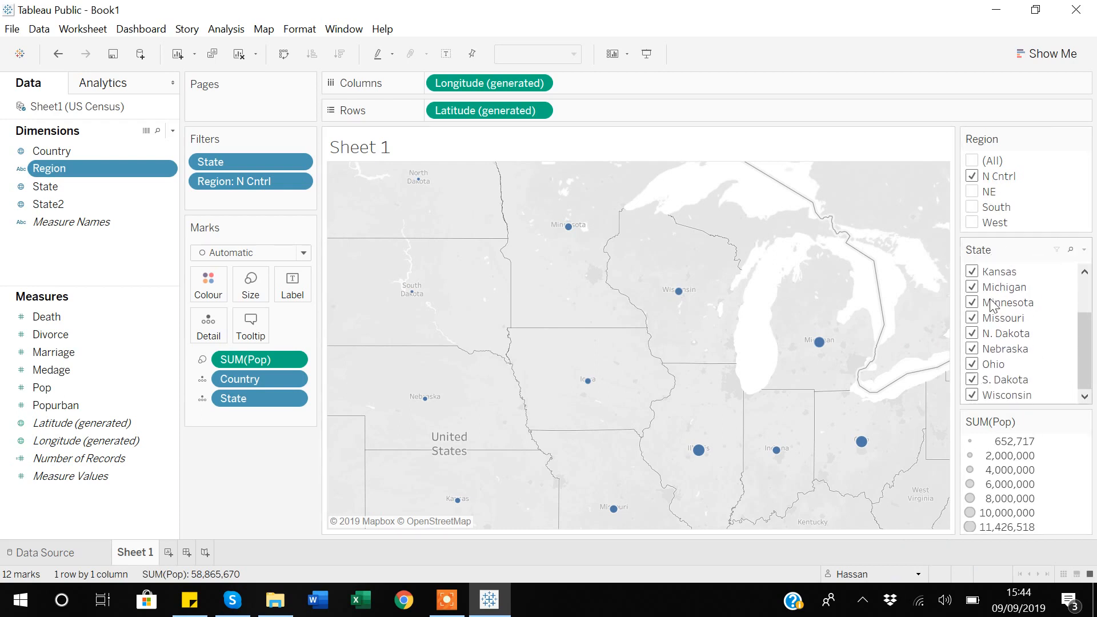
Clear every region in the Region filter and reselect (All).
left_click(973, 161)
left_click(973, 161)
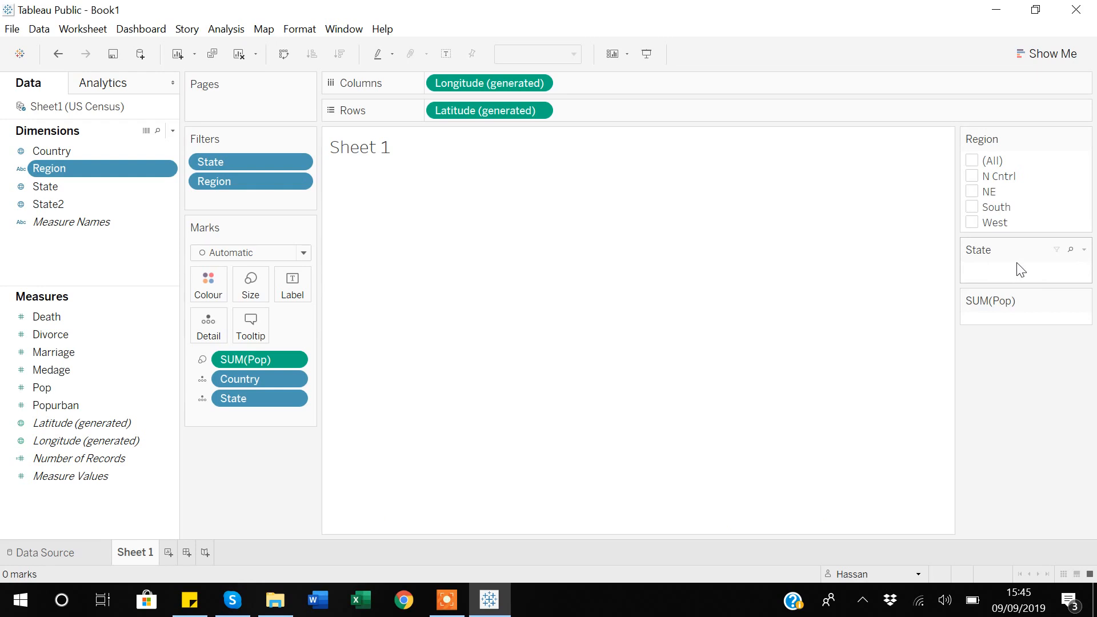
left_click(973, 161)
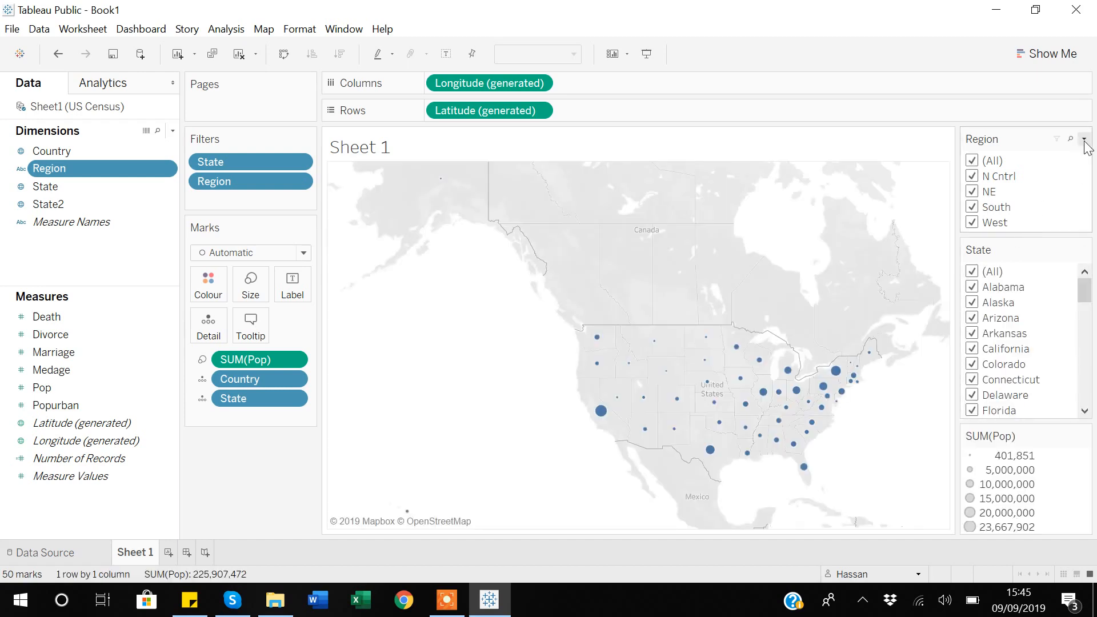
left_click(1084, 140)
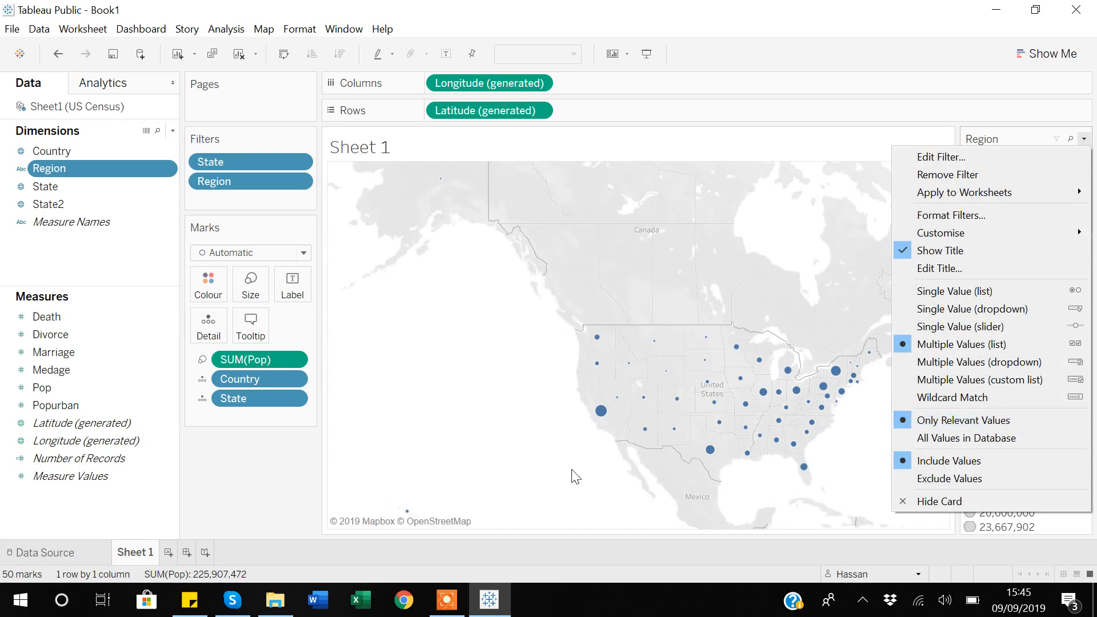
left_click(447, 600)
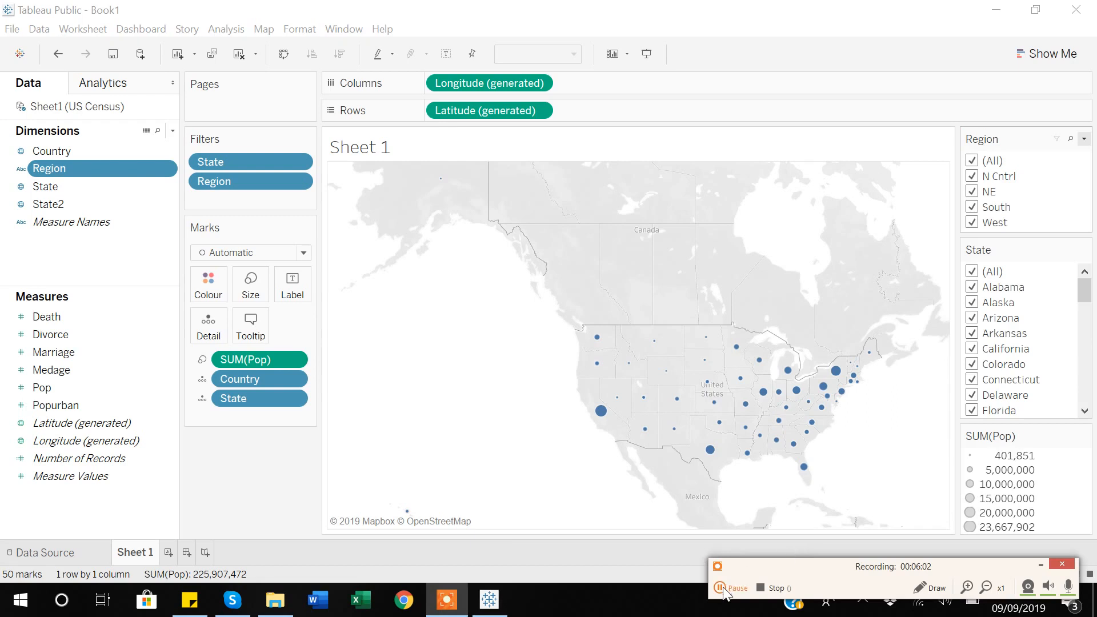
left_click(1039, 565)
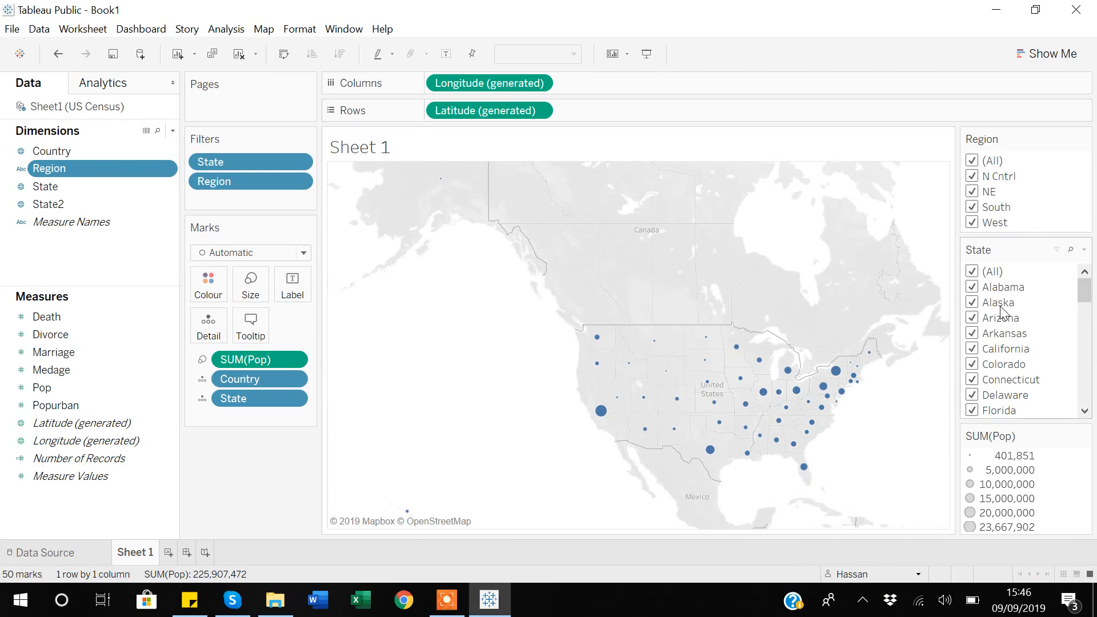
Change the State filter to Multiple Values (dropdown) and exclude Alabama, Alaska, Arizona and Arkansas.
left_click(1084, 252)
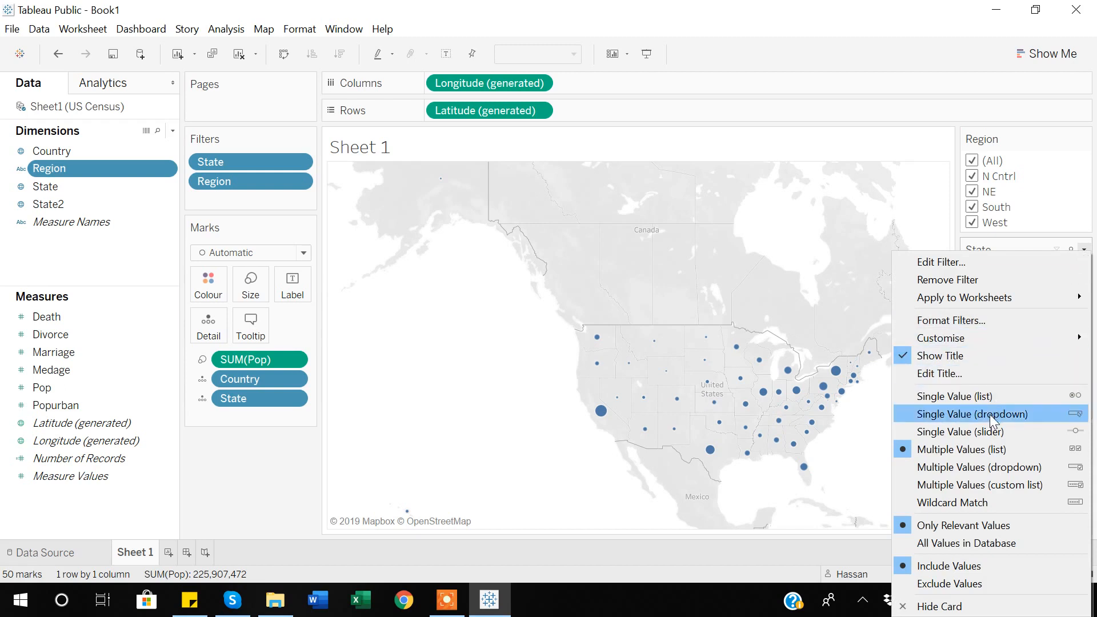
left_click(966, 467)
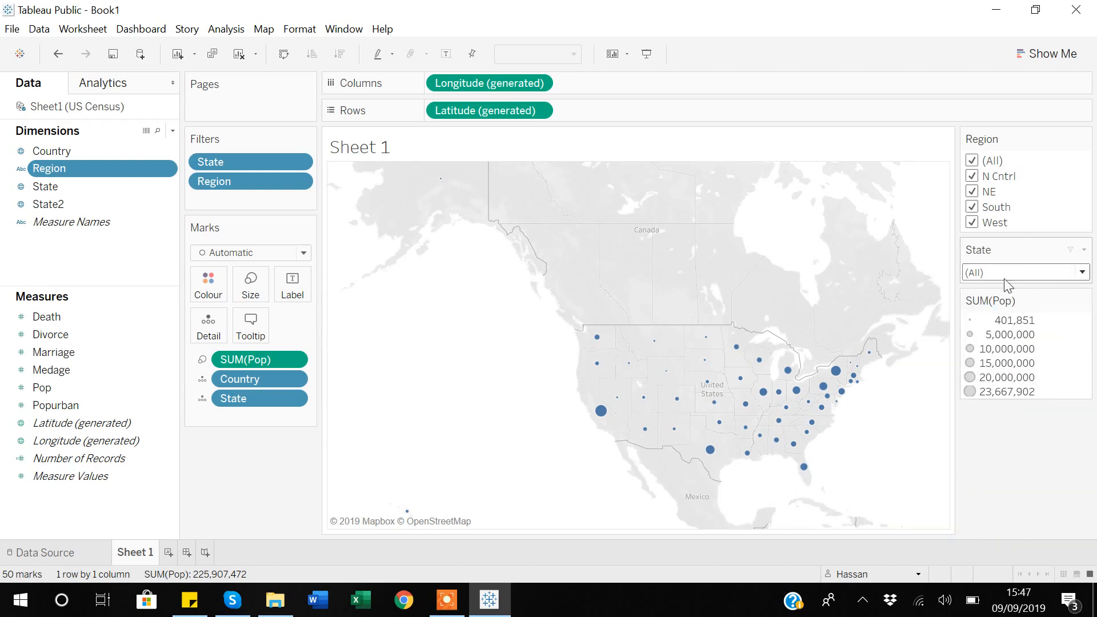
left_click(1084, 274)
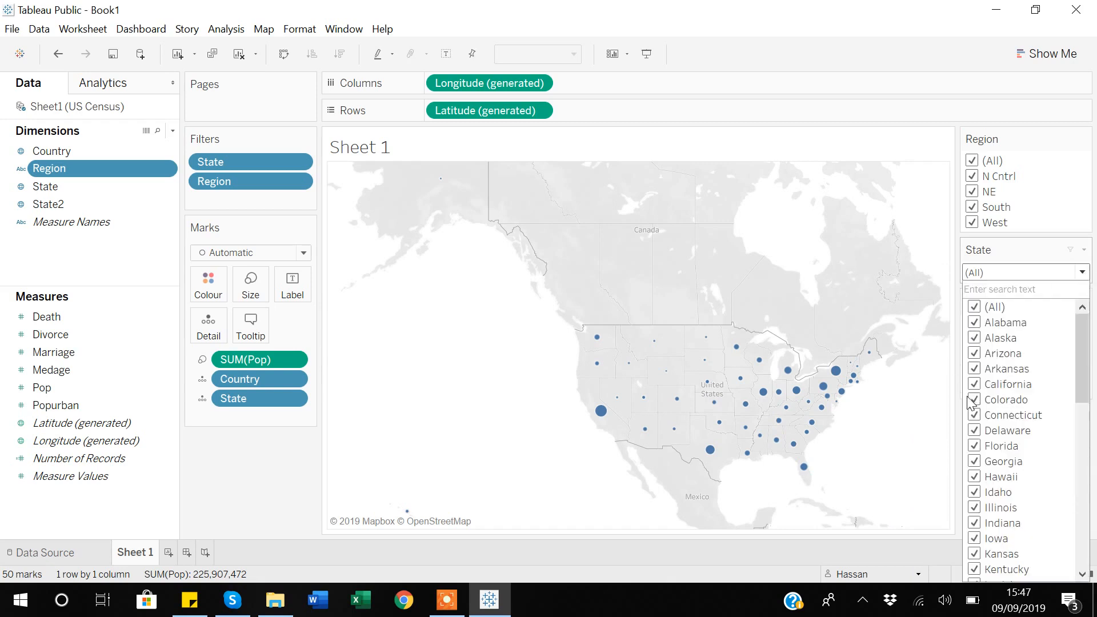
left_click(975, 354)
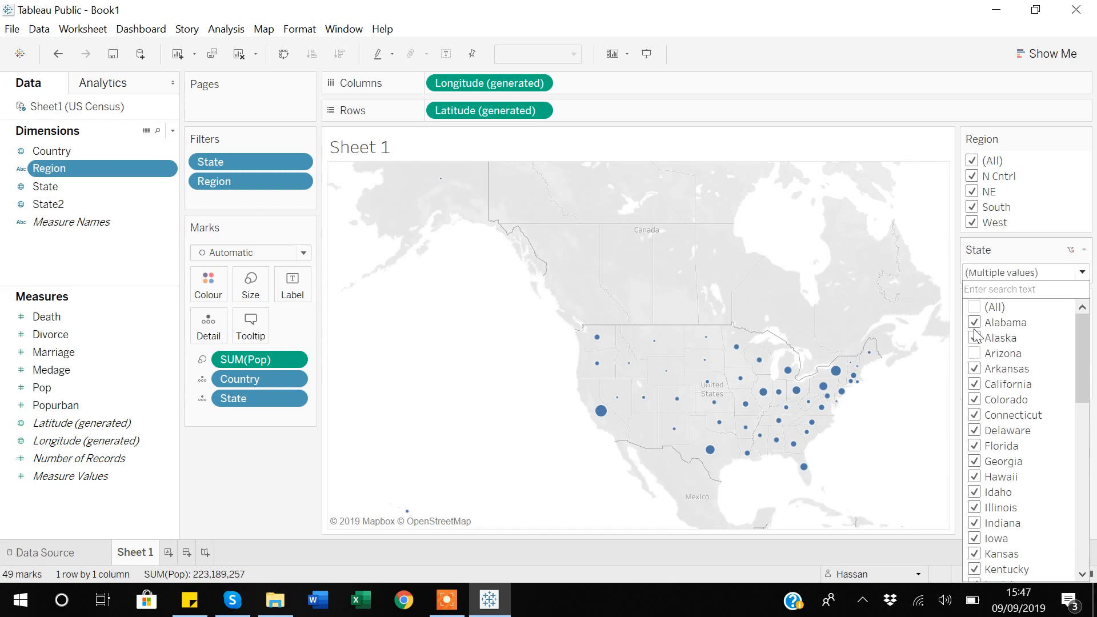
left_click(975, 337)
left_click(974, 323)
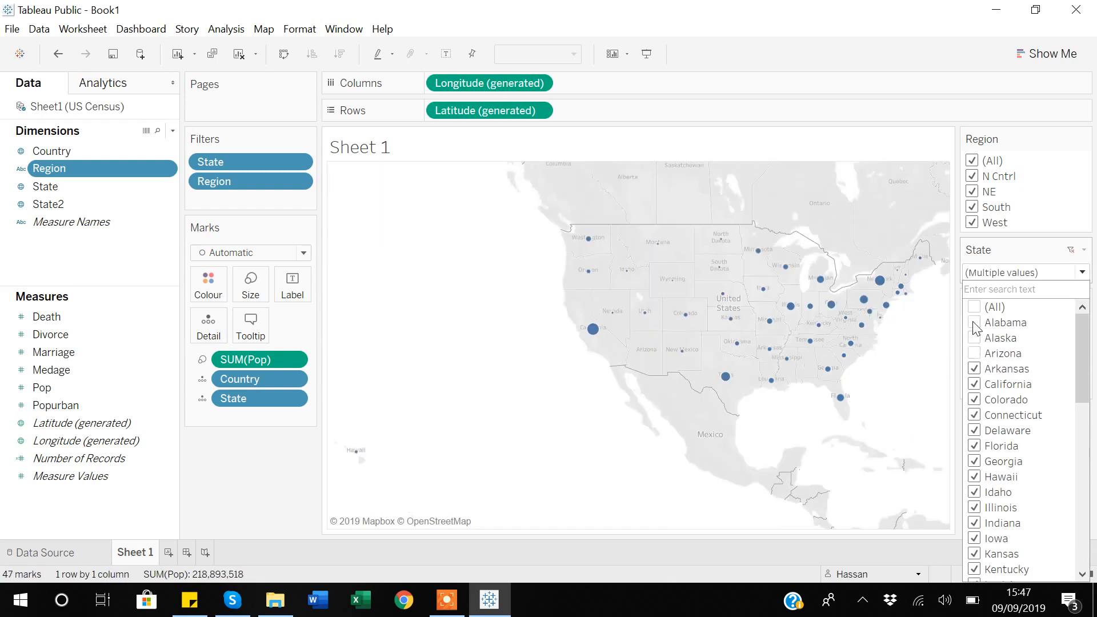
left_click(975, 368)
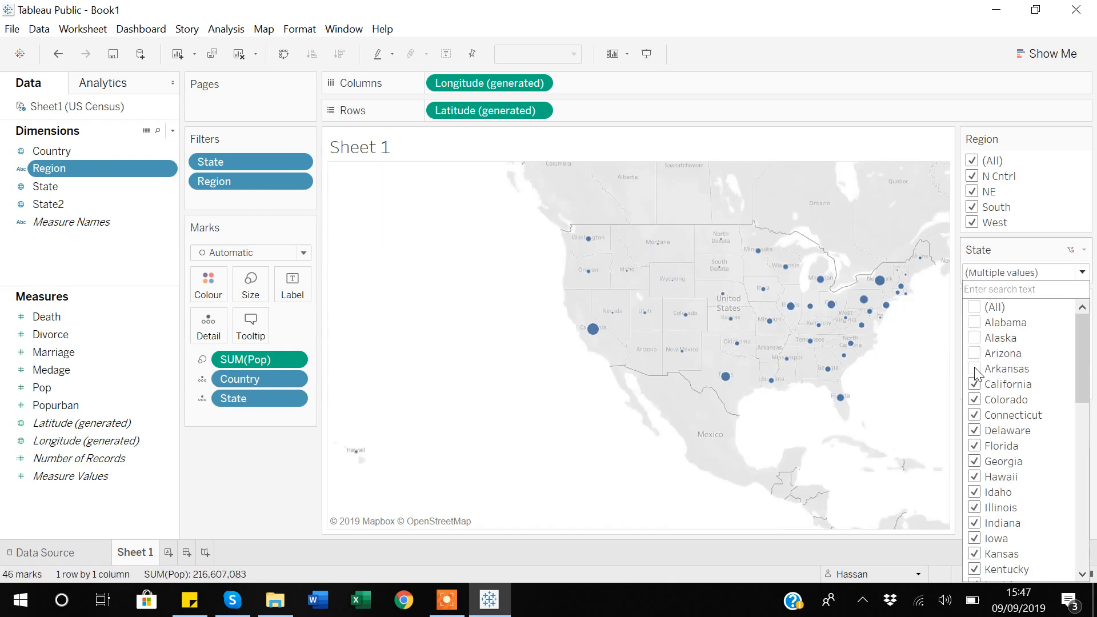
left_click(1082, 274)
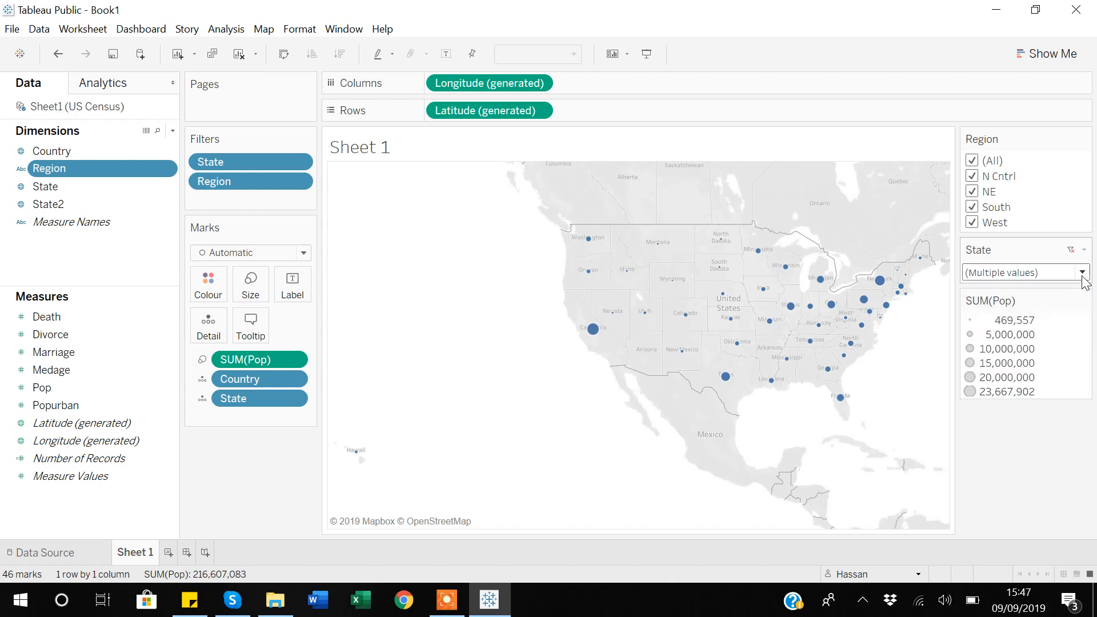
Change the State filter to Single Value (list) and select Alaska, Arizona and Arkansas in turn.
left_click(1085, 251)
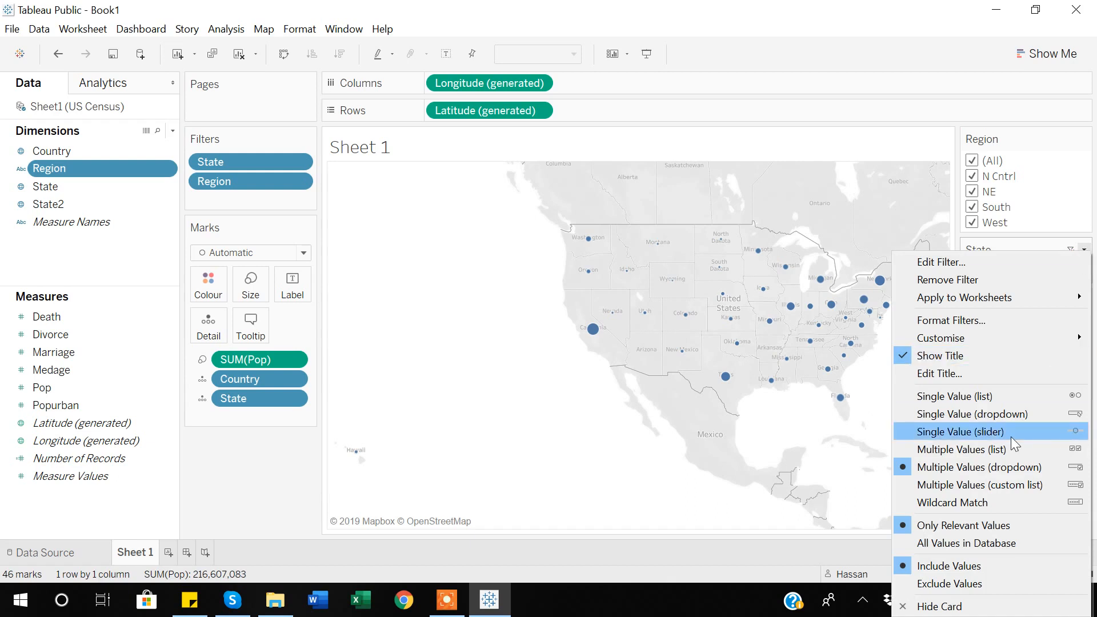
left_click(949, 396)
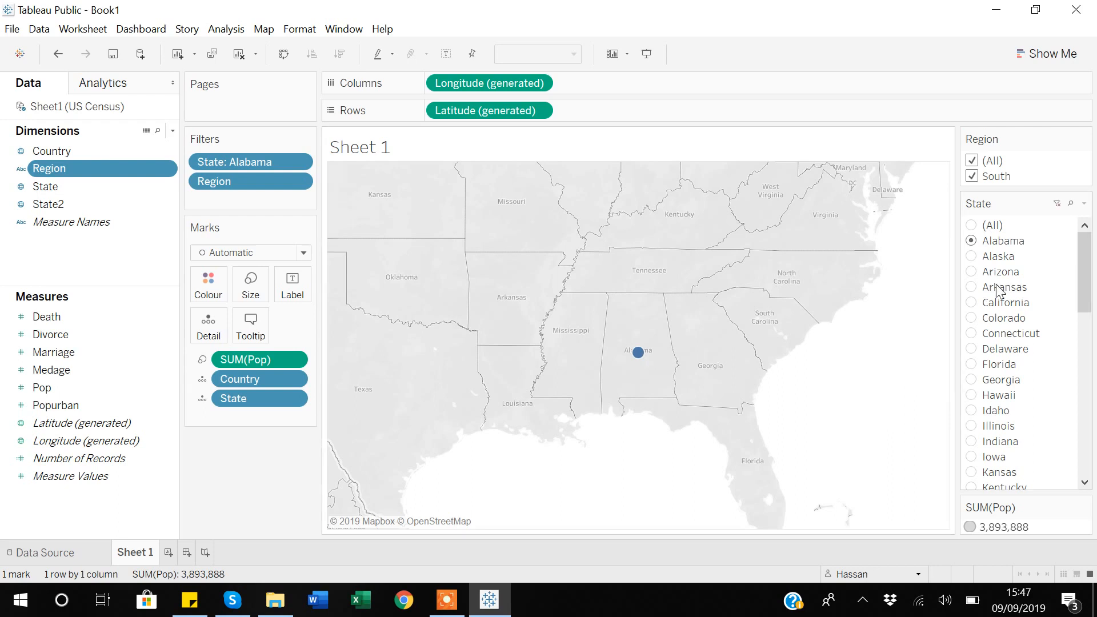
left_click(971, 256)
left_click(972, 272)
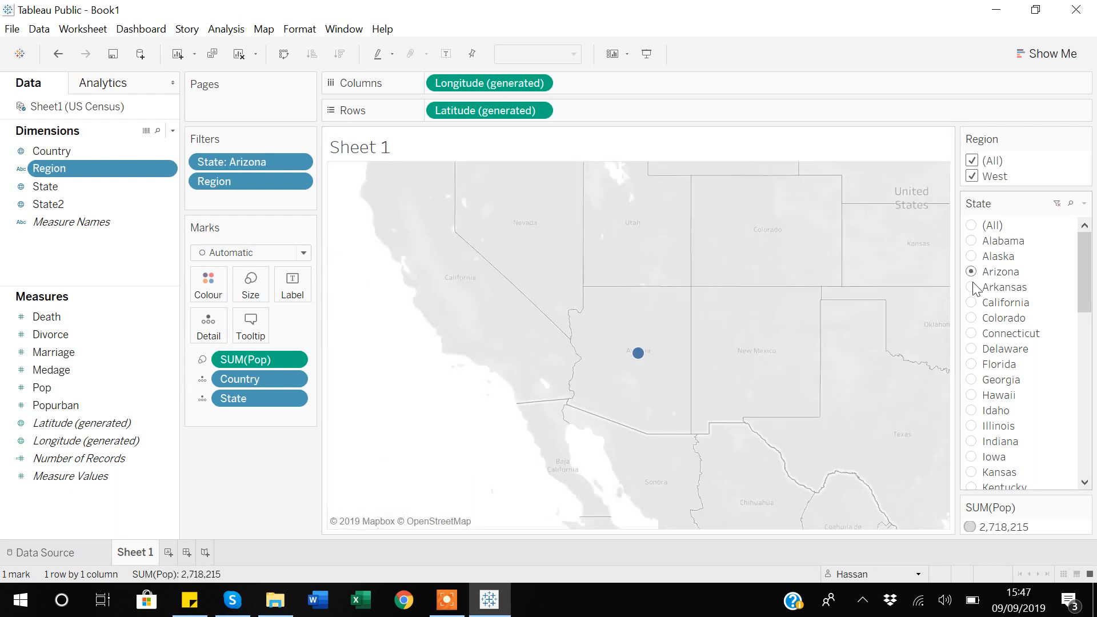
left_click(973, 287)
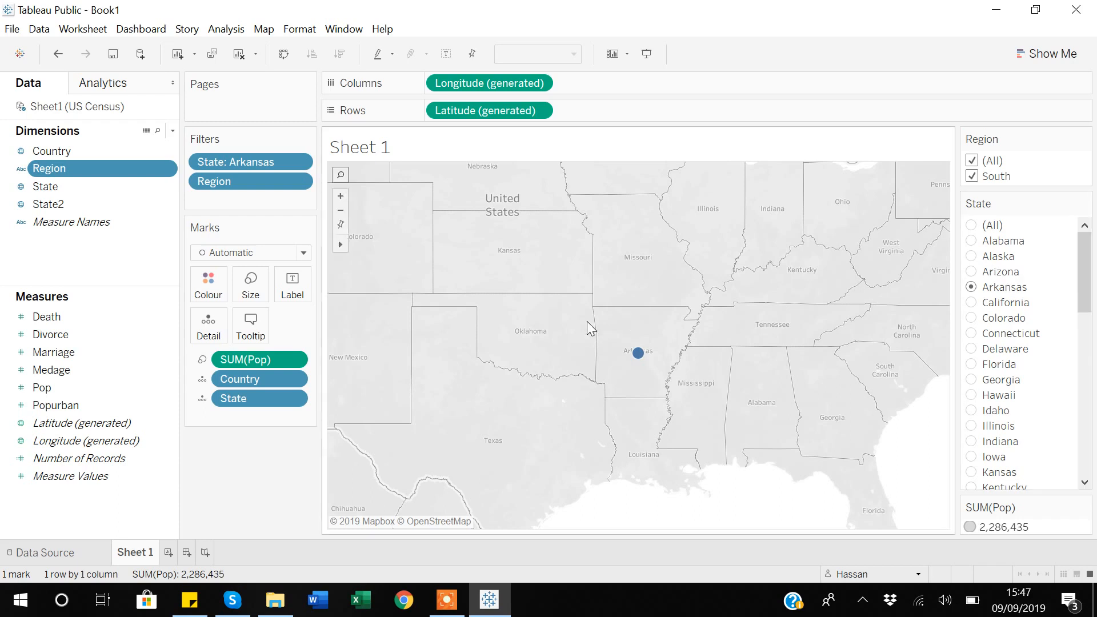
Add a new worksheet, examine the US Census data source, and return to the new worksheet.
left_click(169, 553)
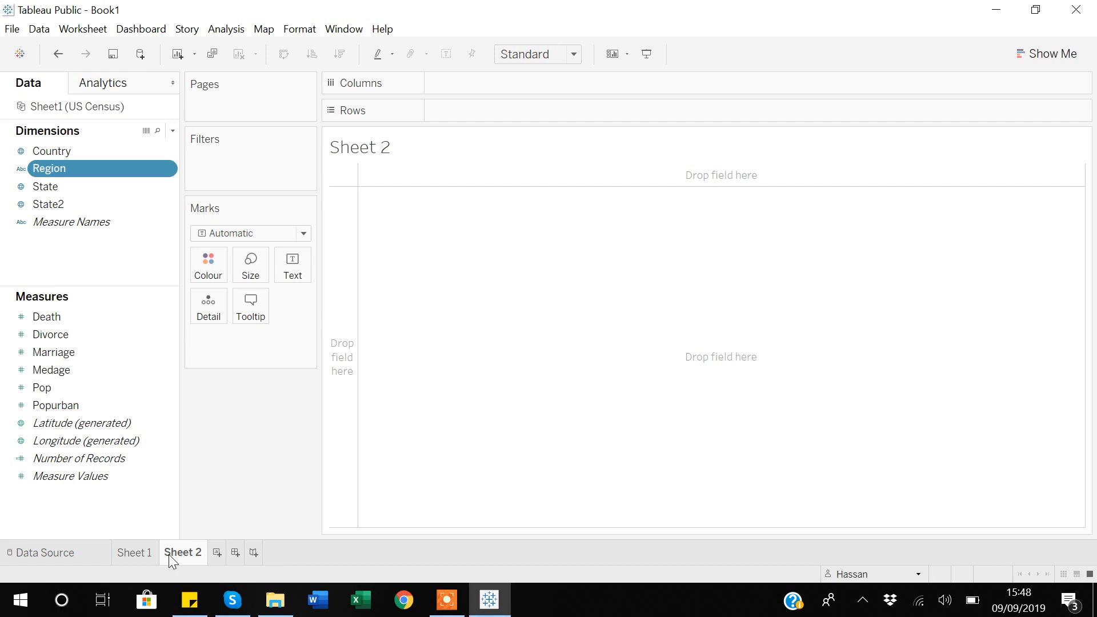
left_click(43, 558)
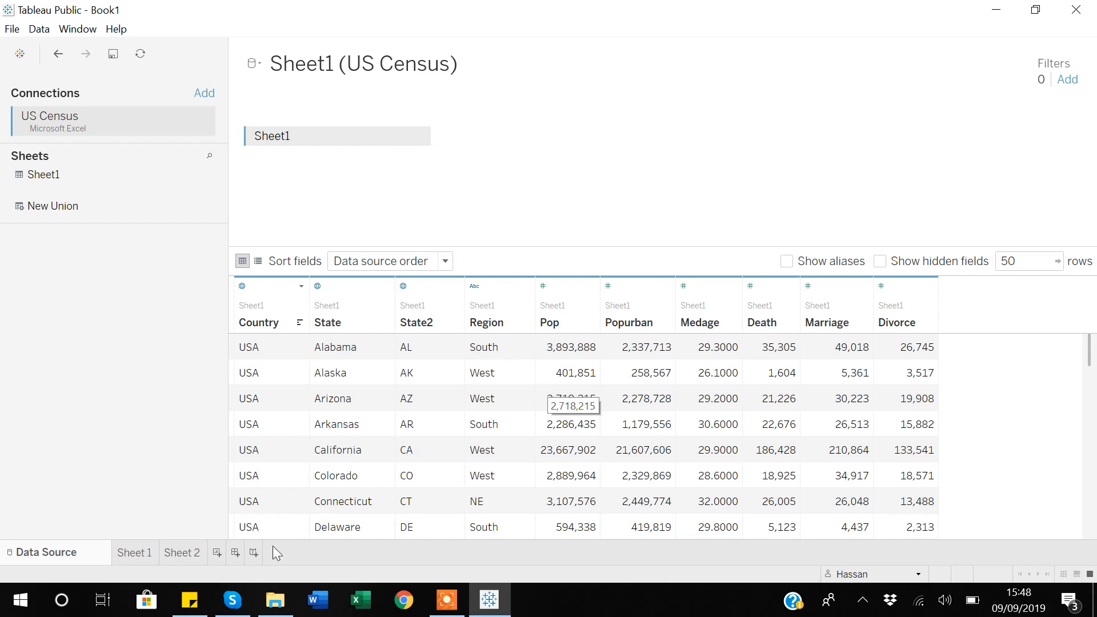
left_click(180, 554)
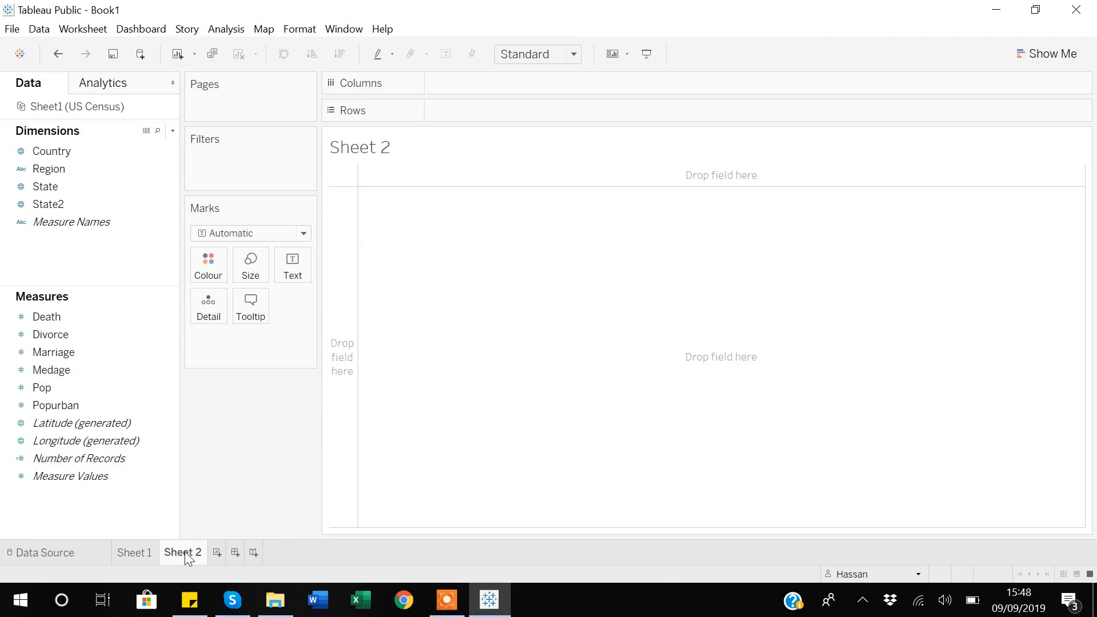
Connect the index Excel workbook as an additional data source and return to Sheet 2.
left_click(141, 57)
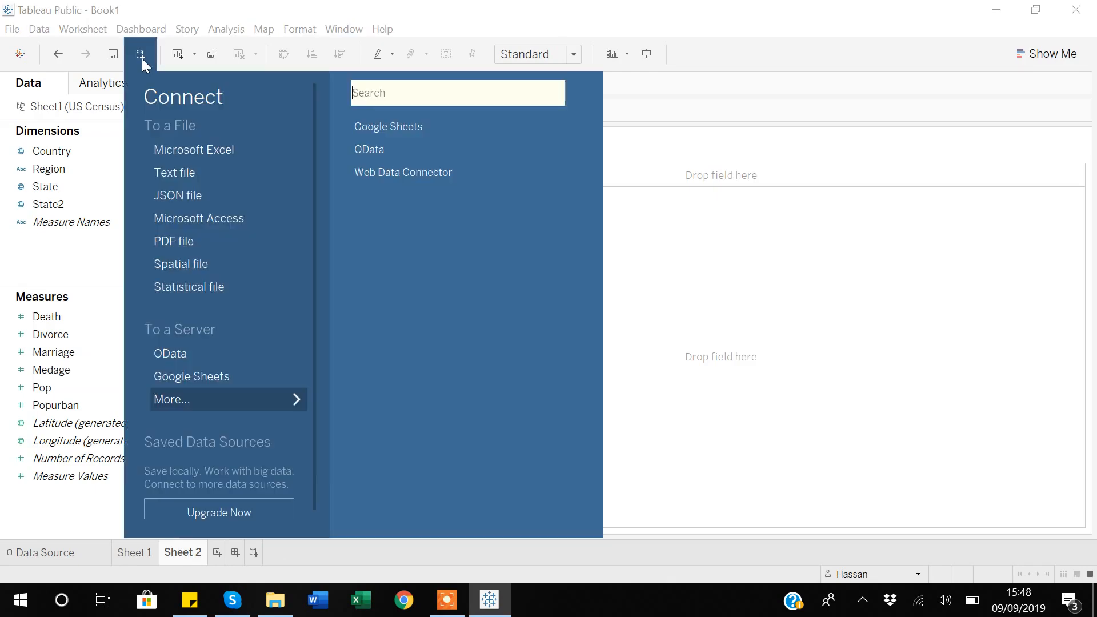
left_click(188, 147)
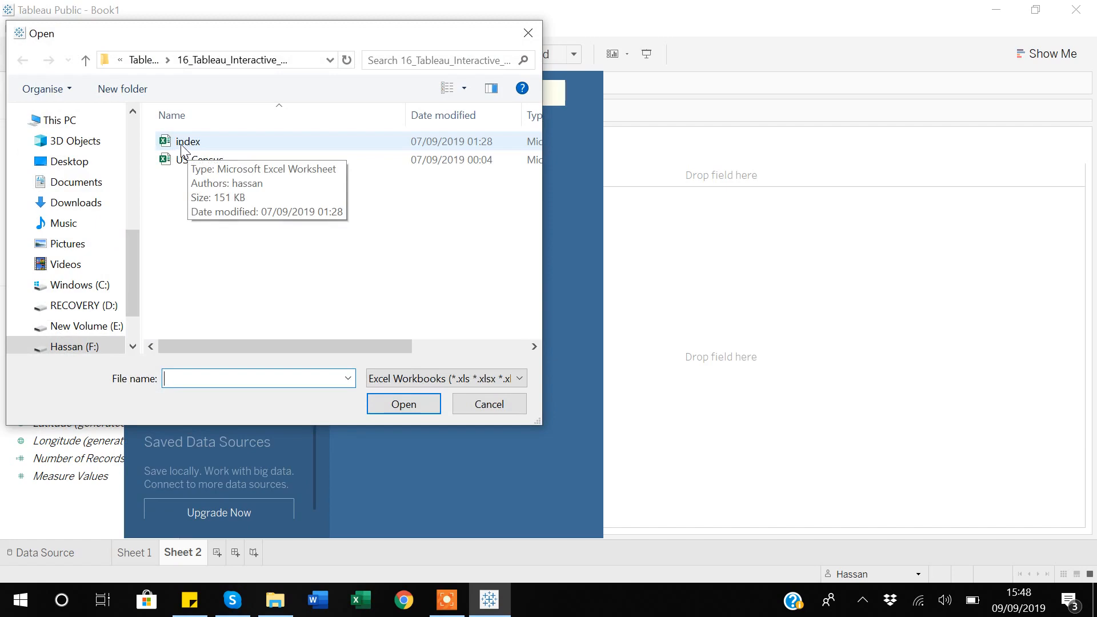
left_click(183, 144)
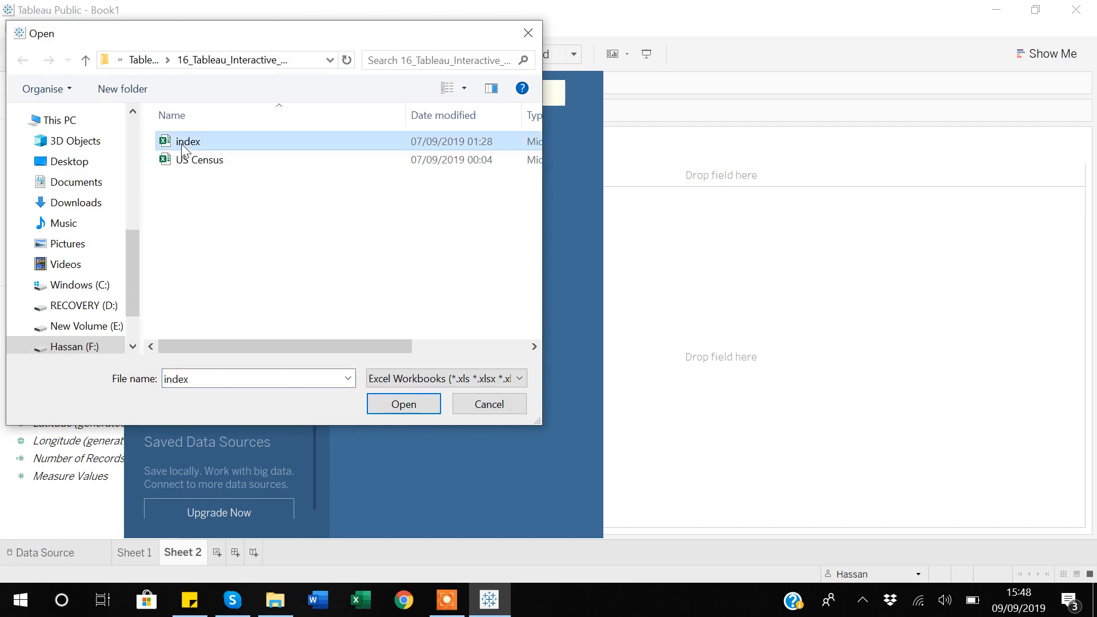
left_click(398, 406)
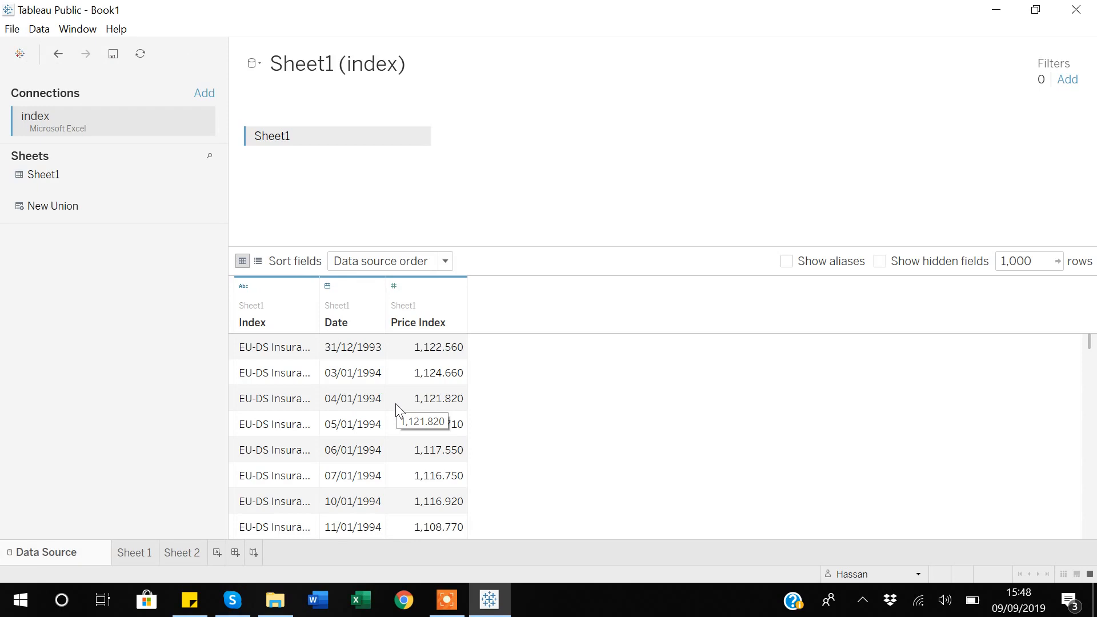
left_click(191, 553)
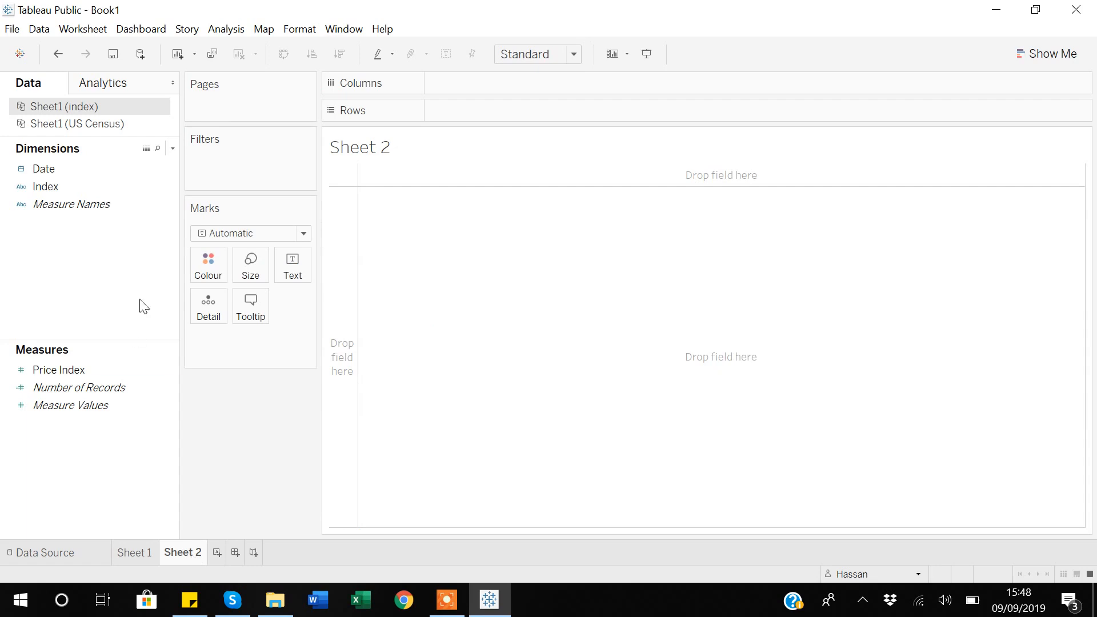
Build a line chart on Sheet 2 with the year of Date in Columns and the sum of Price Index in Rows.
left_click(55, 170)
left_click_drag(54, 169, 470, 90)
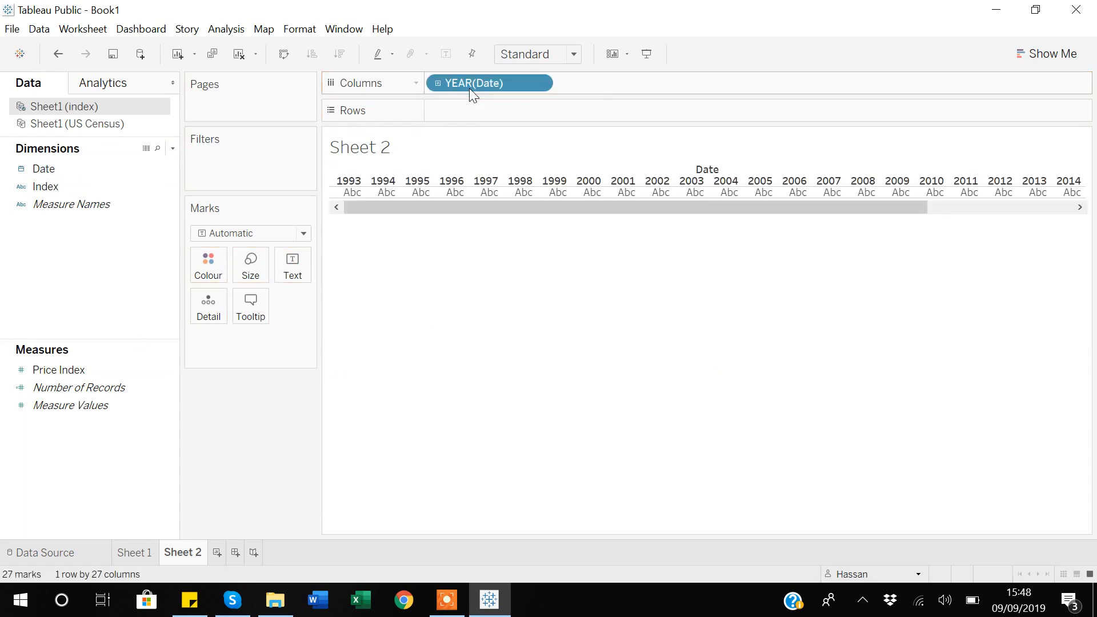
left_click(62, 369)
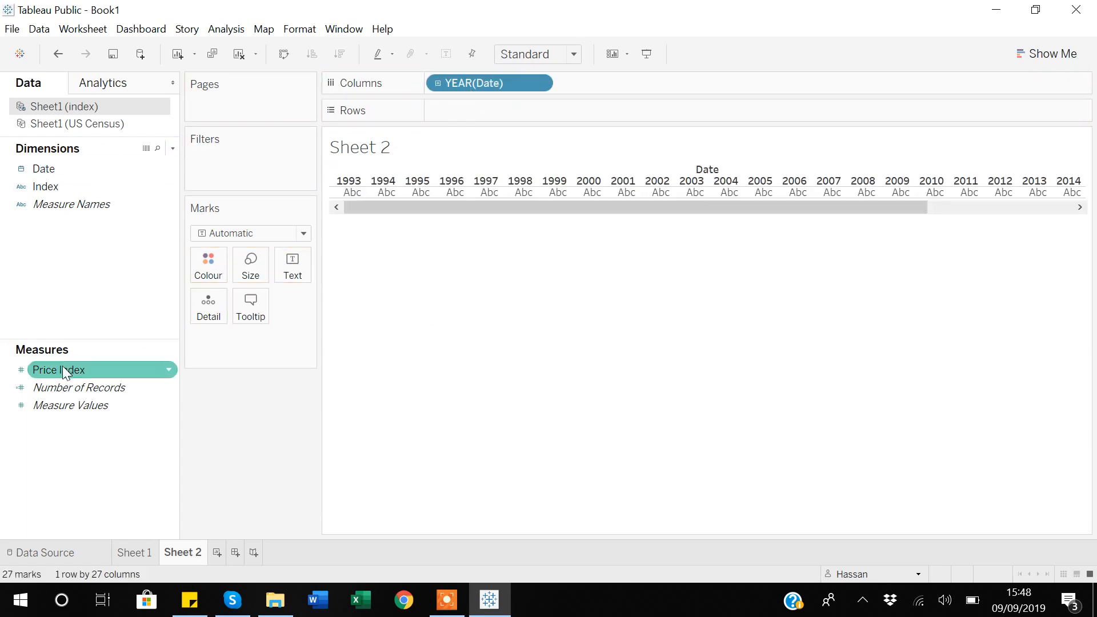
left_click_drag(61, 372, 465, 113)
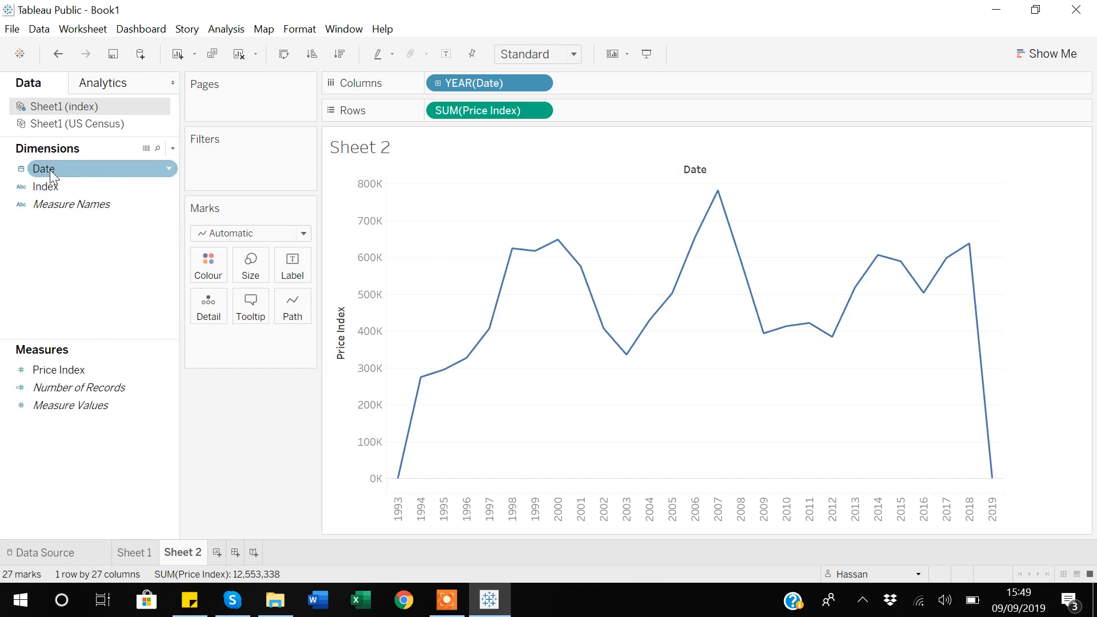
Show an interactive filter for the year of Date and change it to Multiple Values (dropdown).
left_click(168, 169)
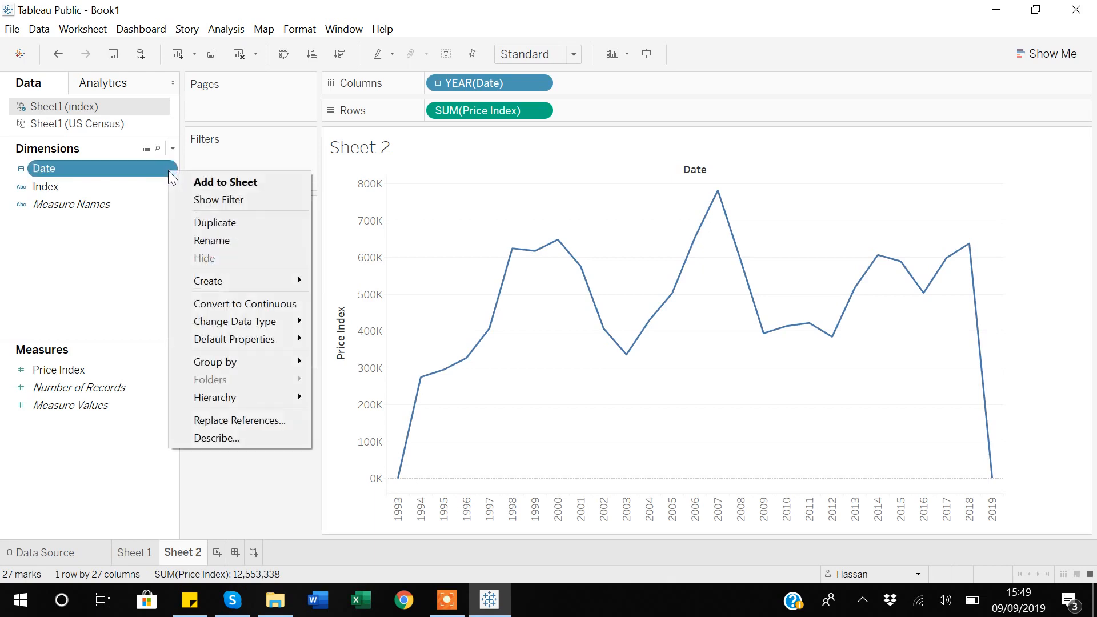
left_click(221, 200)
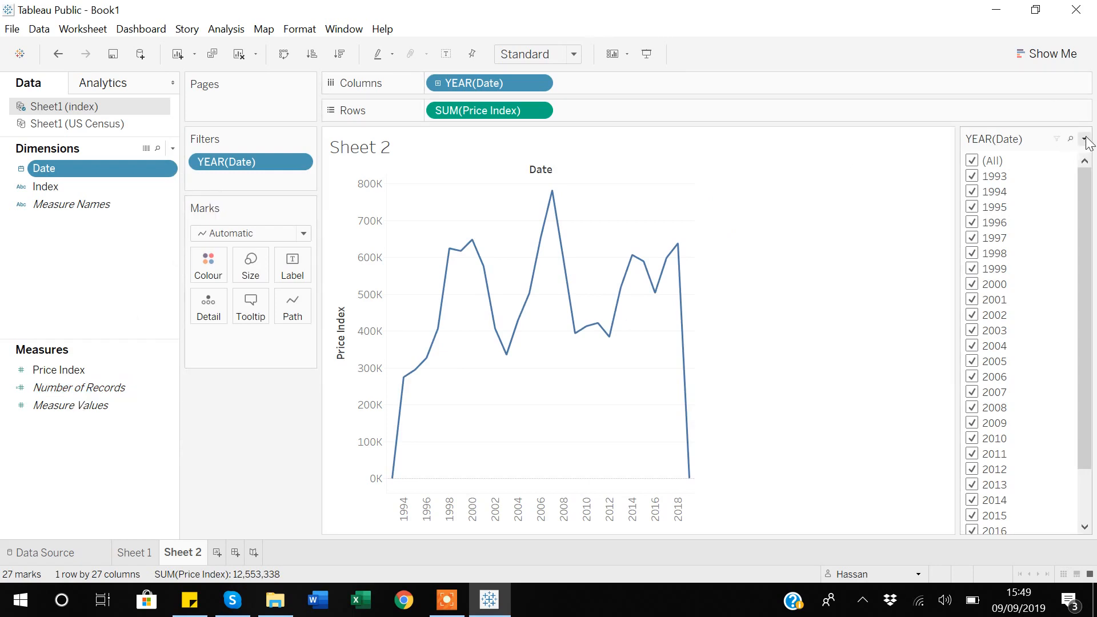
left_click(1085, 140)
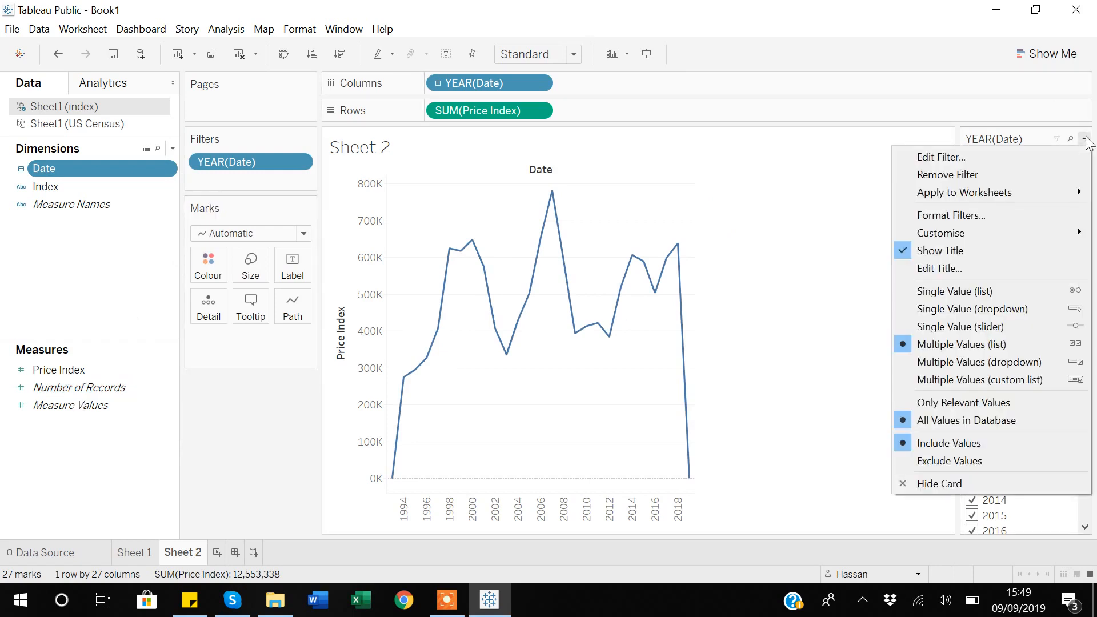
left_click(970, 362)
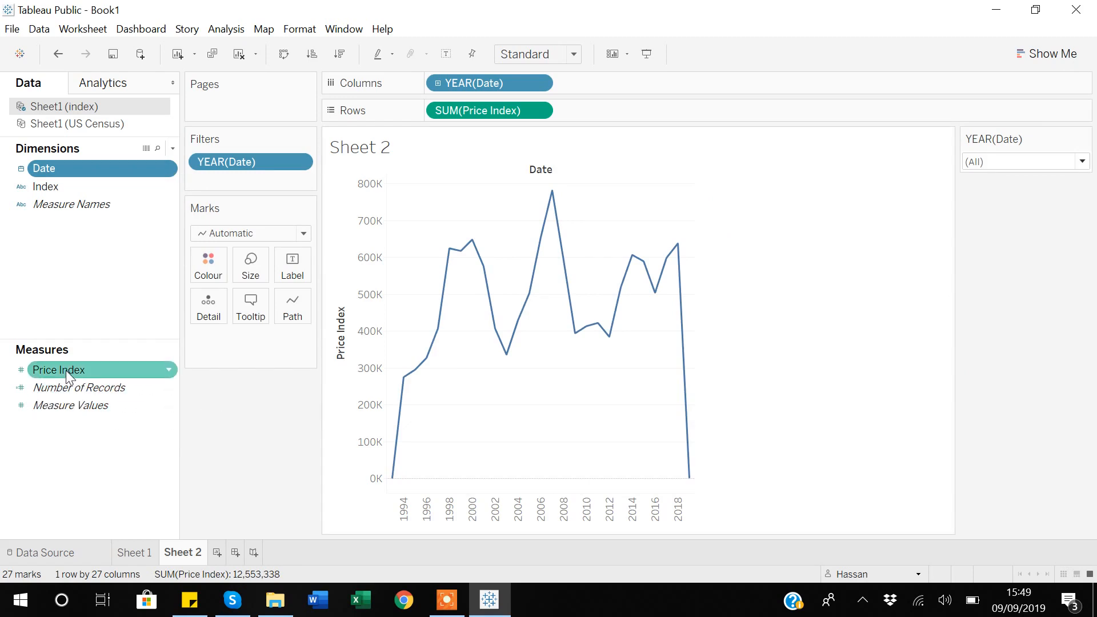
Show an interactive filter for Price Index and narrow its range to about 165,800 to 602,400.
right_click(166, 372)
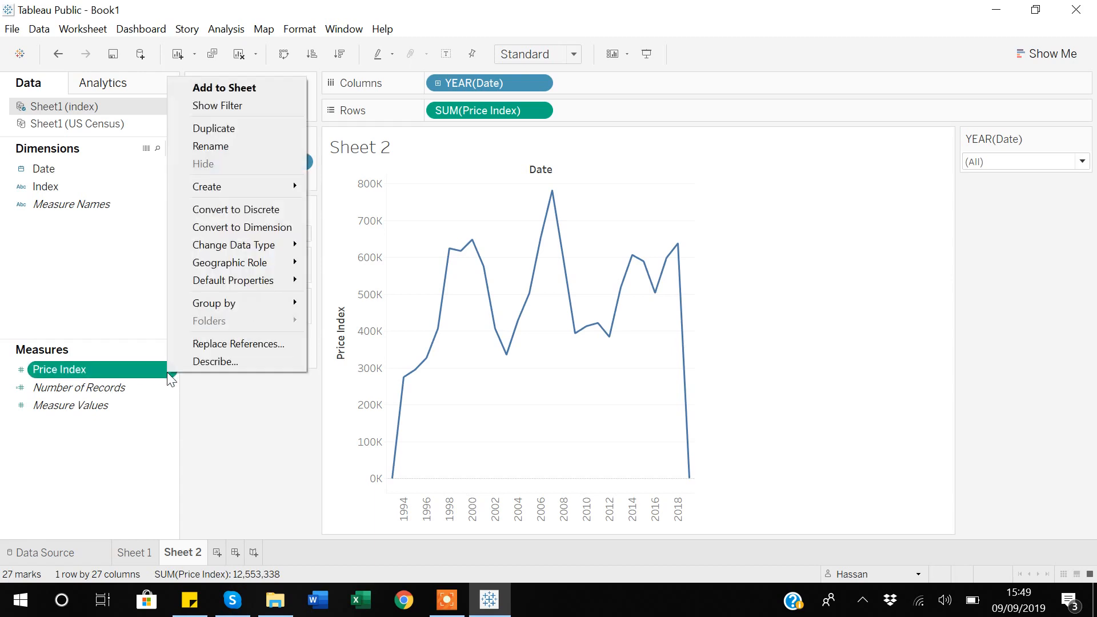
left_click(221, 106)
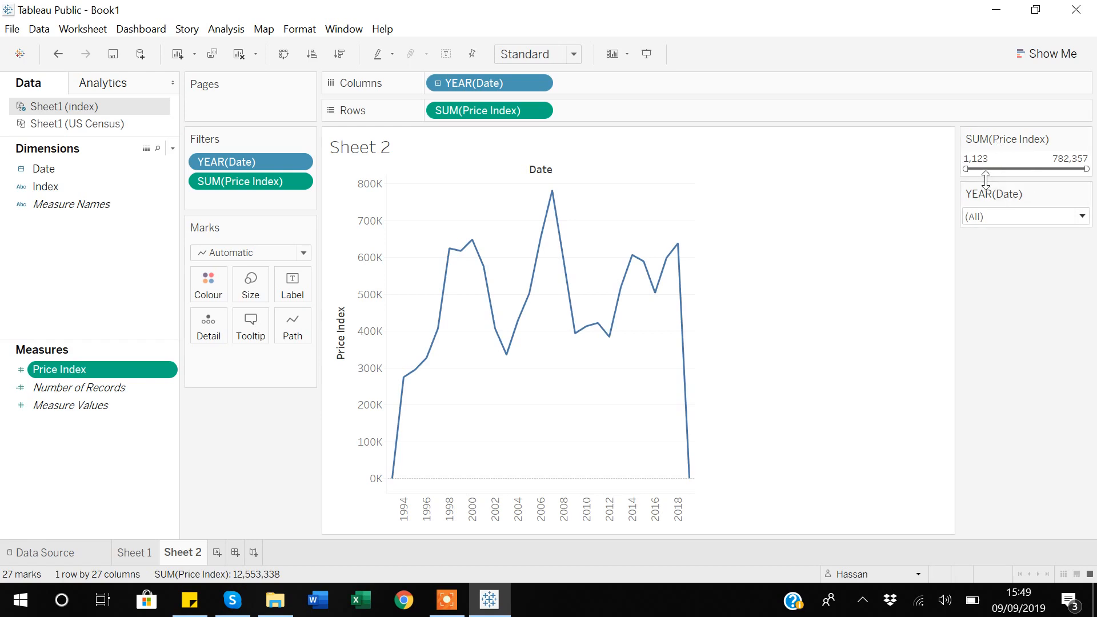
left_click_drag(966, 169, 992, 167)
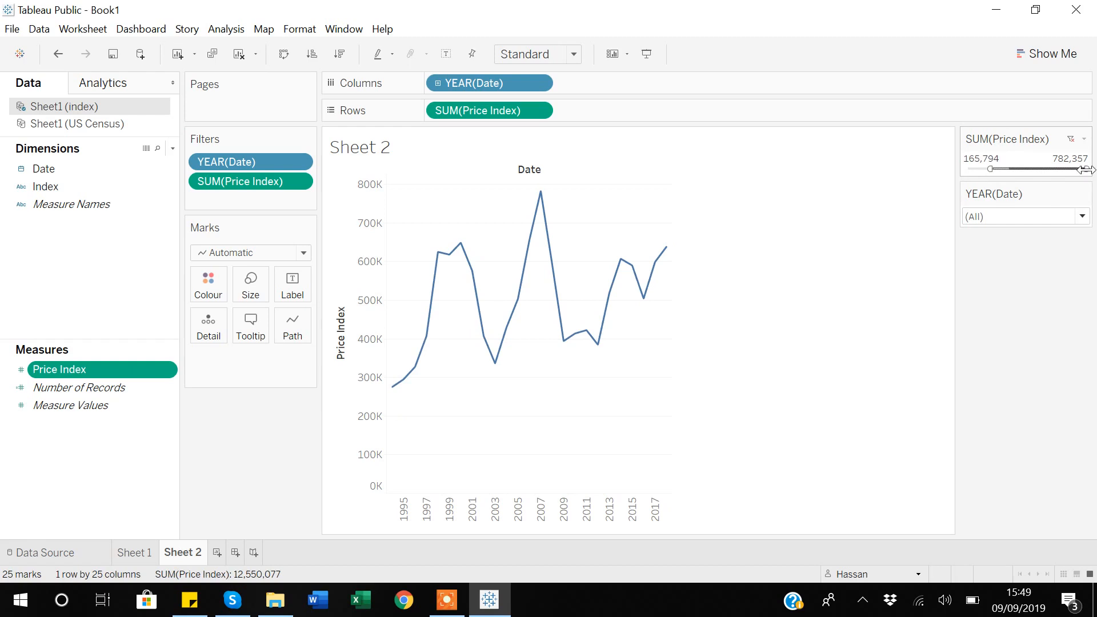
left_click_drag(1086, 169, 1060, 169)
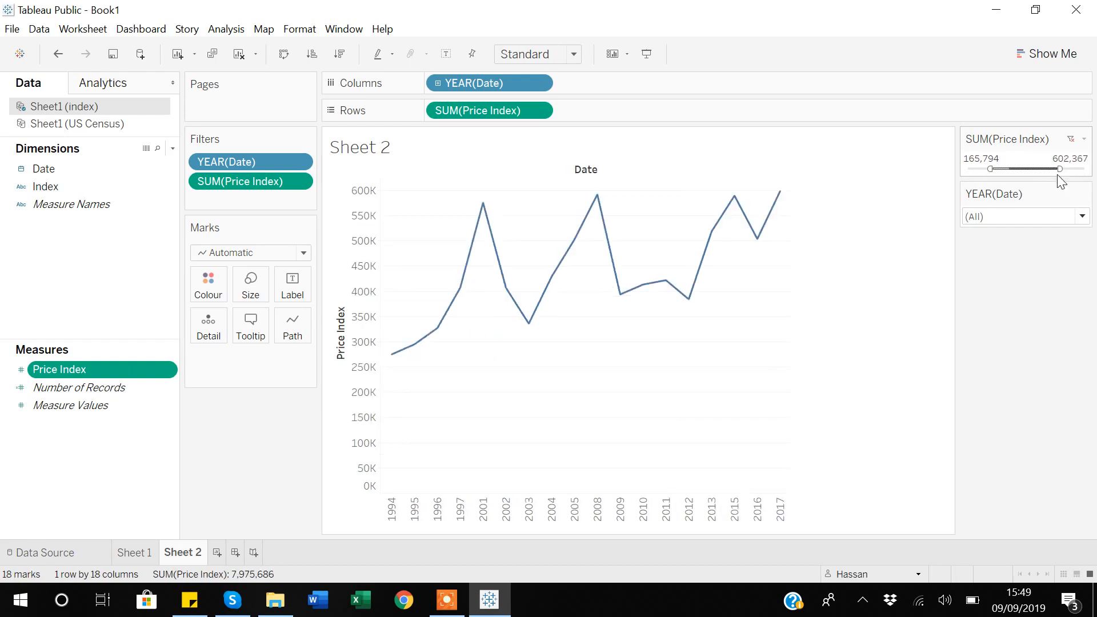
Clear all years in the YEAR(Date) filter and select only 1994, 1995, 1996 and 1997.
left_click(1081, 218)
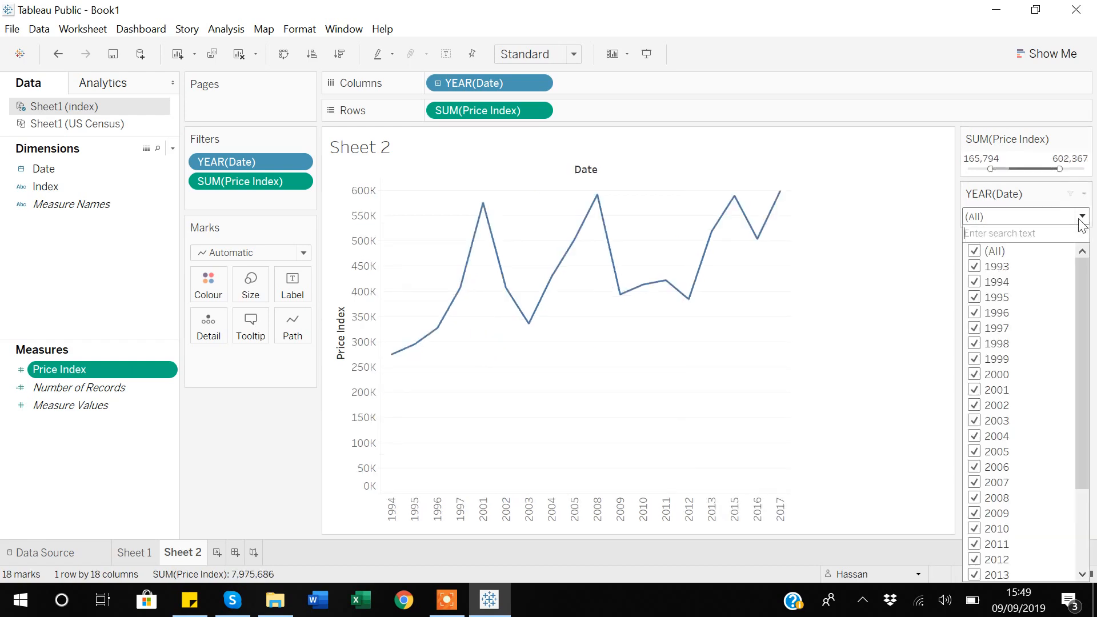
left_click(976, 253)
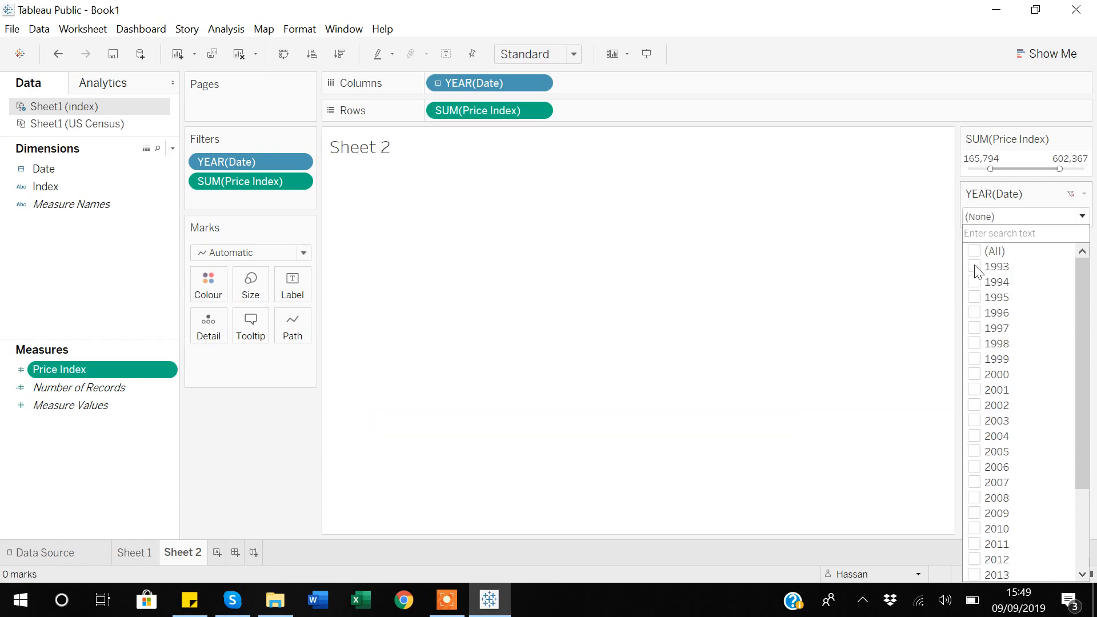
left_click(975, 282)
left_click(975, 298)
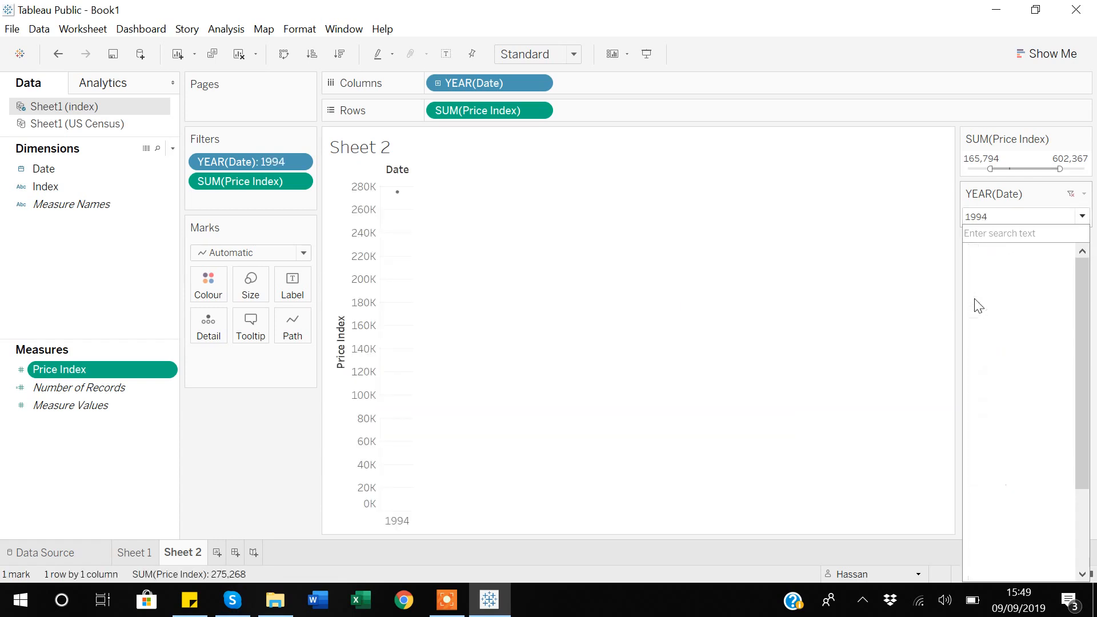
left_click(976, 313)
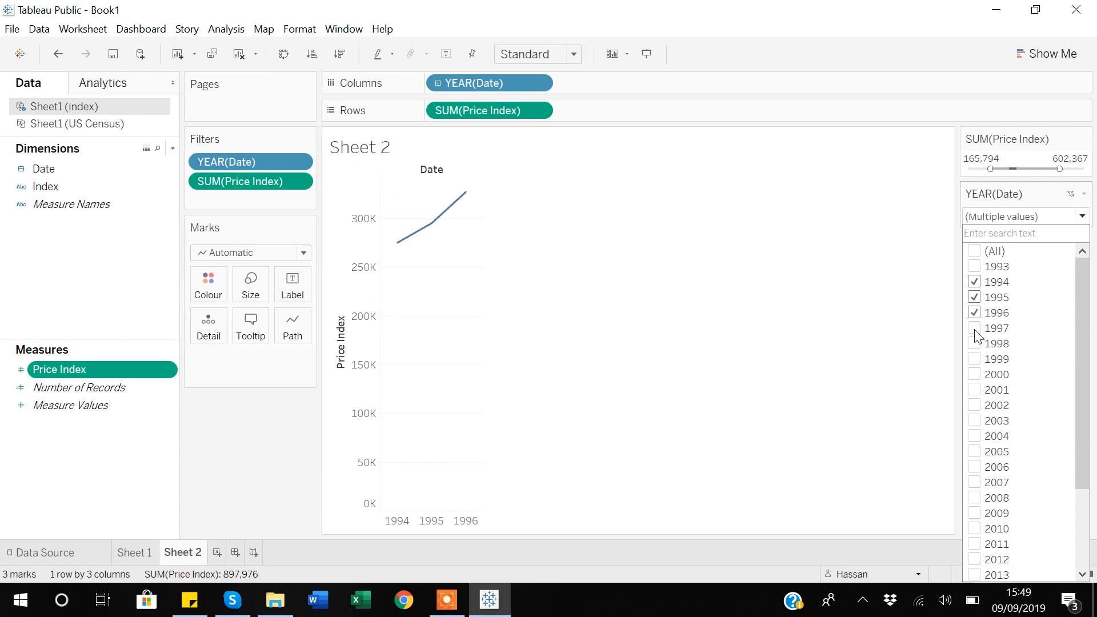
left_click(975, 329)
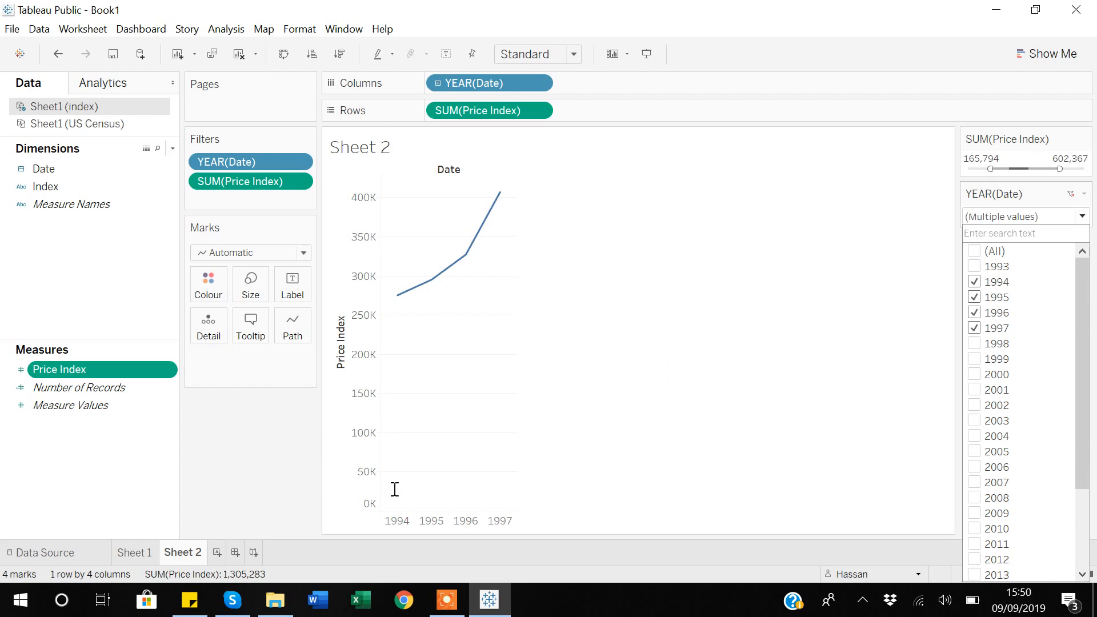
Return to Sheet 1 and review the display options available for the State filter.
left_click(147, 552)
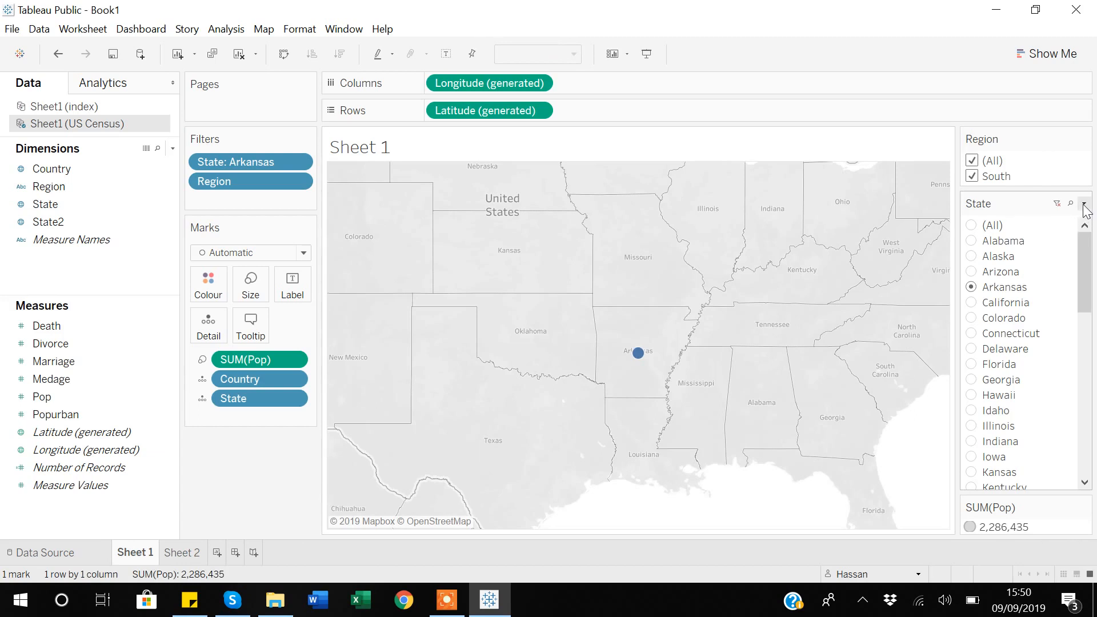
left_click(1084, 205)
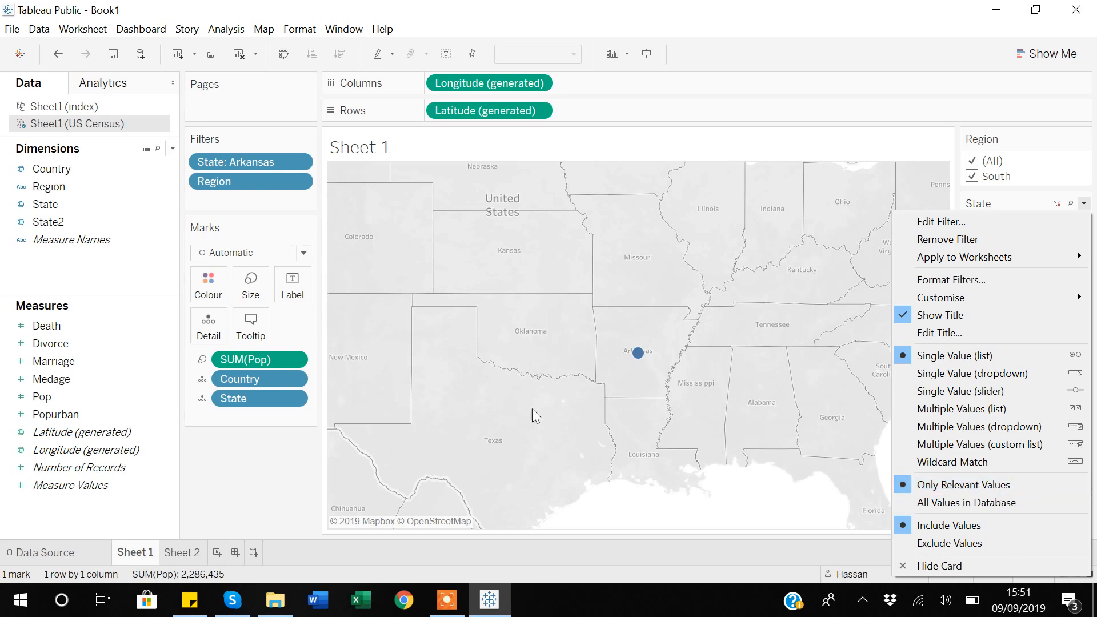
left_click(454, 611)
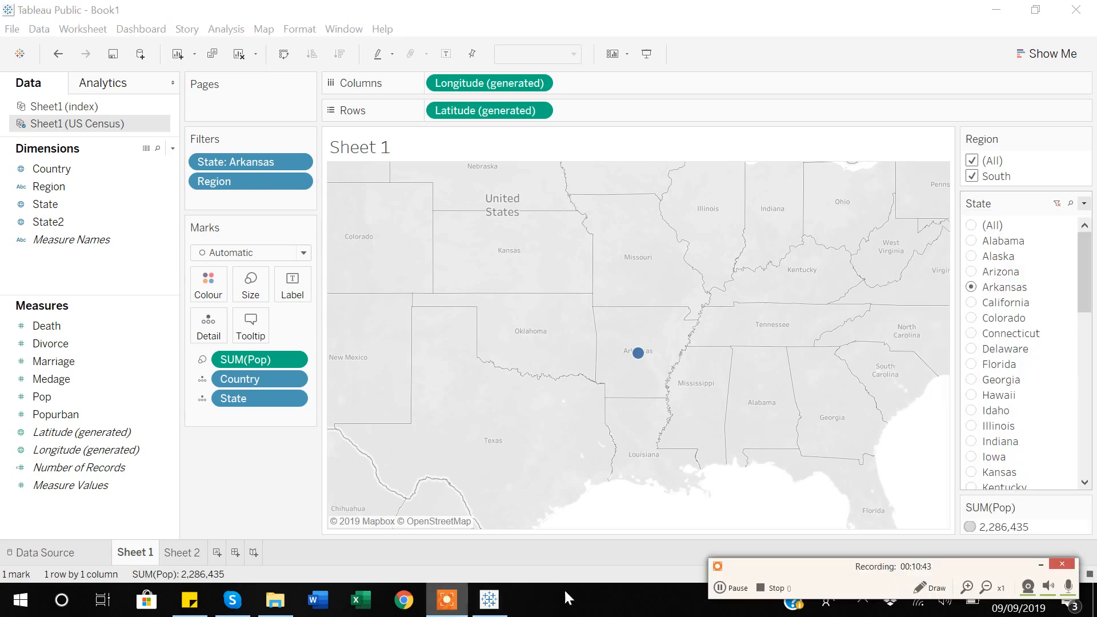